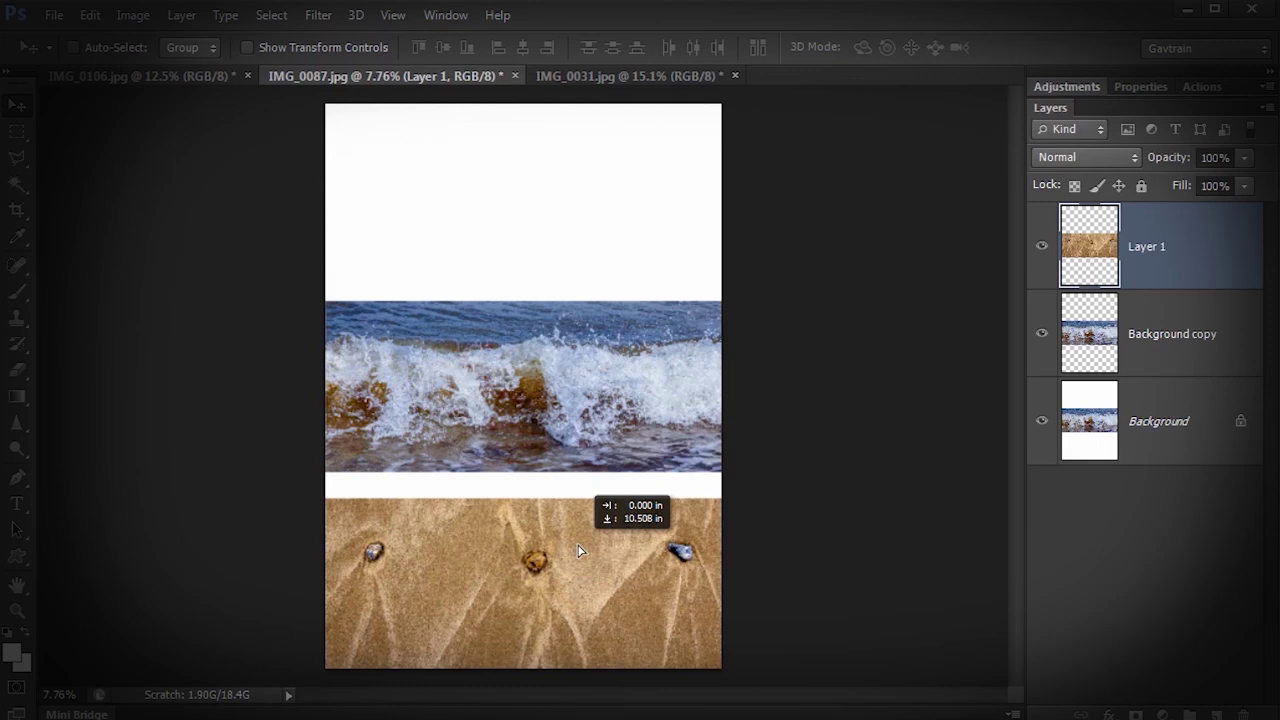
Switch to the IMG_0106.jpg document showing the blue sky and clouds
left_click(187, 78)
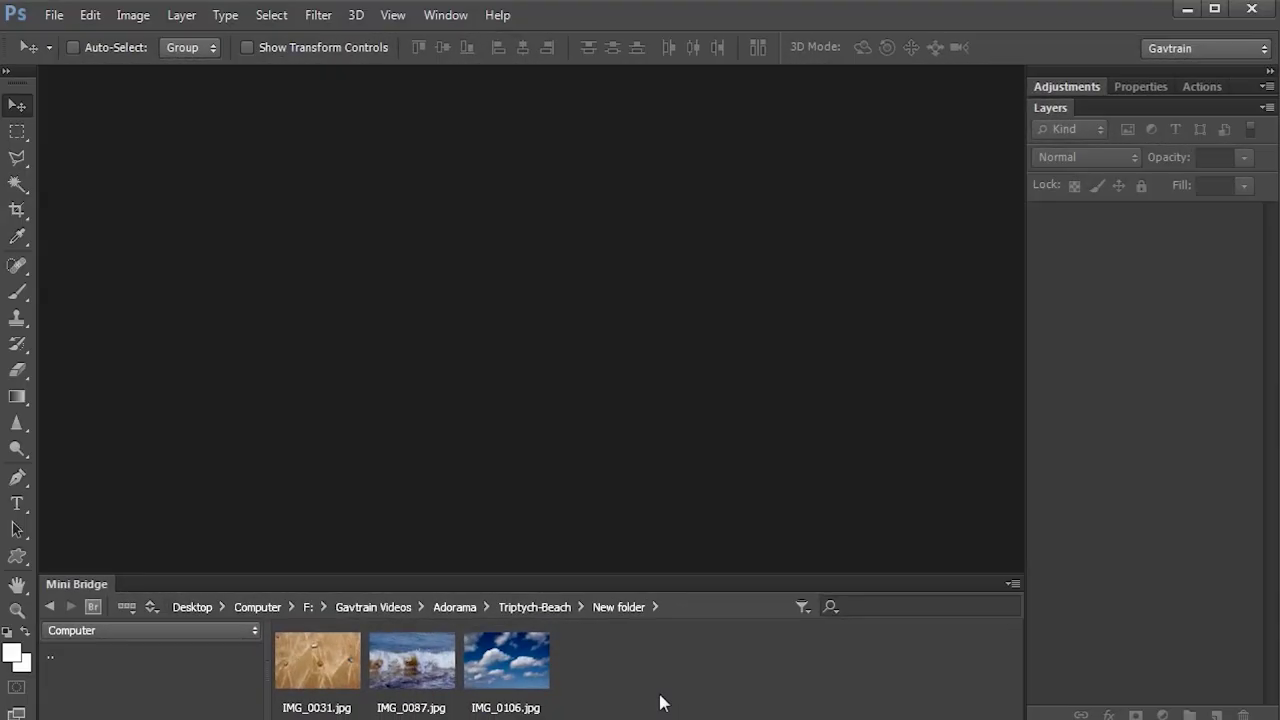
Open IMG_0031, IMG_0087 and IMG_0106 from Mini Bridge, hide Mini Bridge and fit the sand photo on screen
left_click_drag(655, 686, 322, 498)
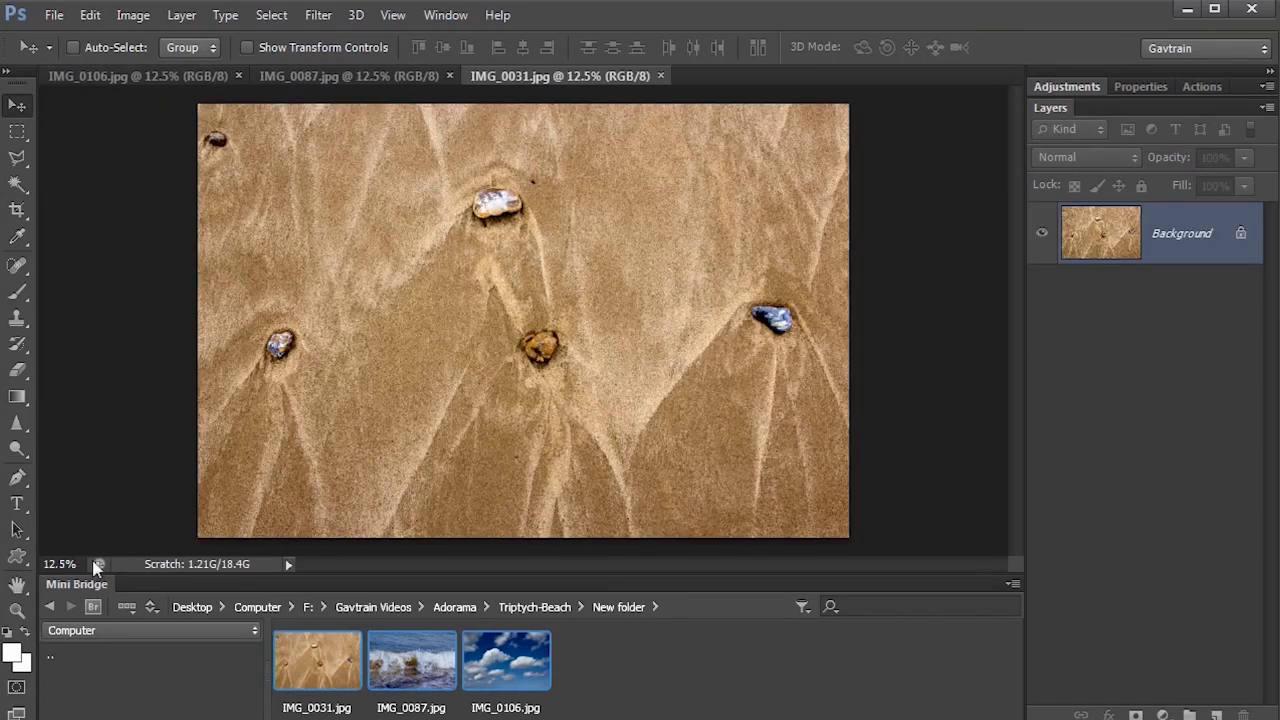
double_click(95, 586)
key("ctrl+0")
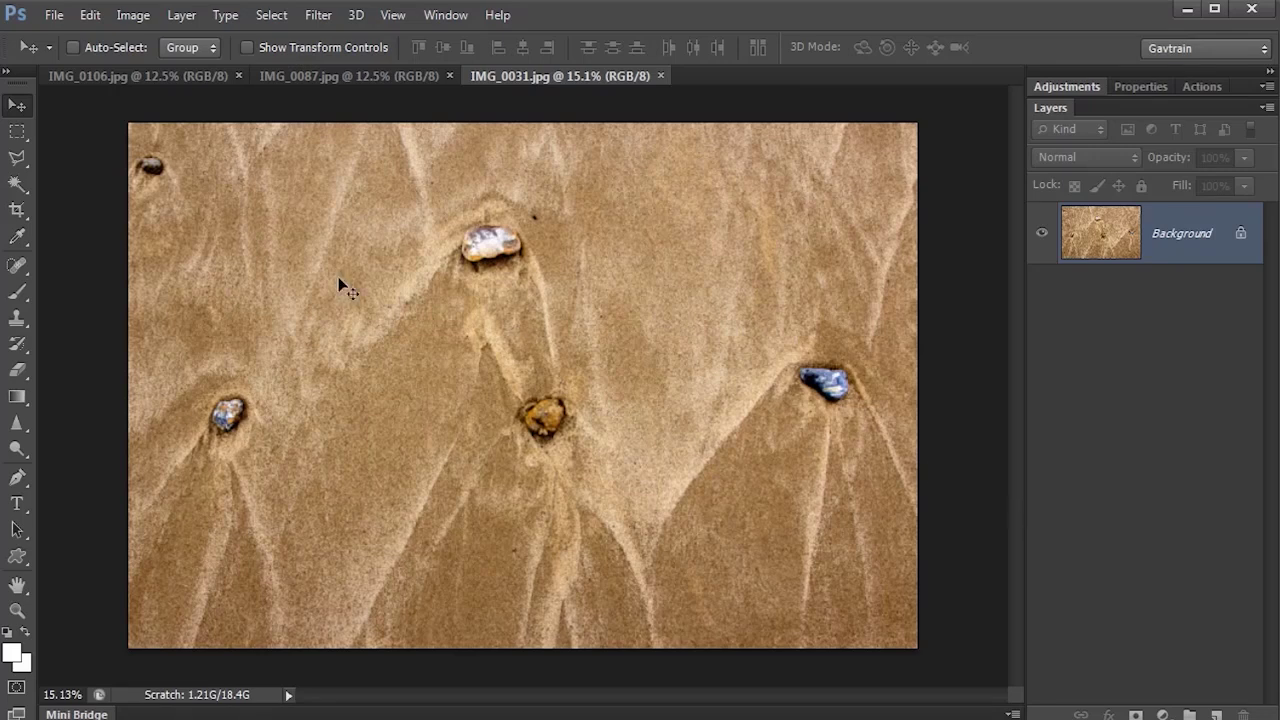
Crop the sand photo to a wide three-pebble strip rotated about 3.1°, deleting cropped pixels
left_click(17, 210)
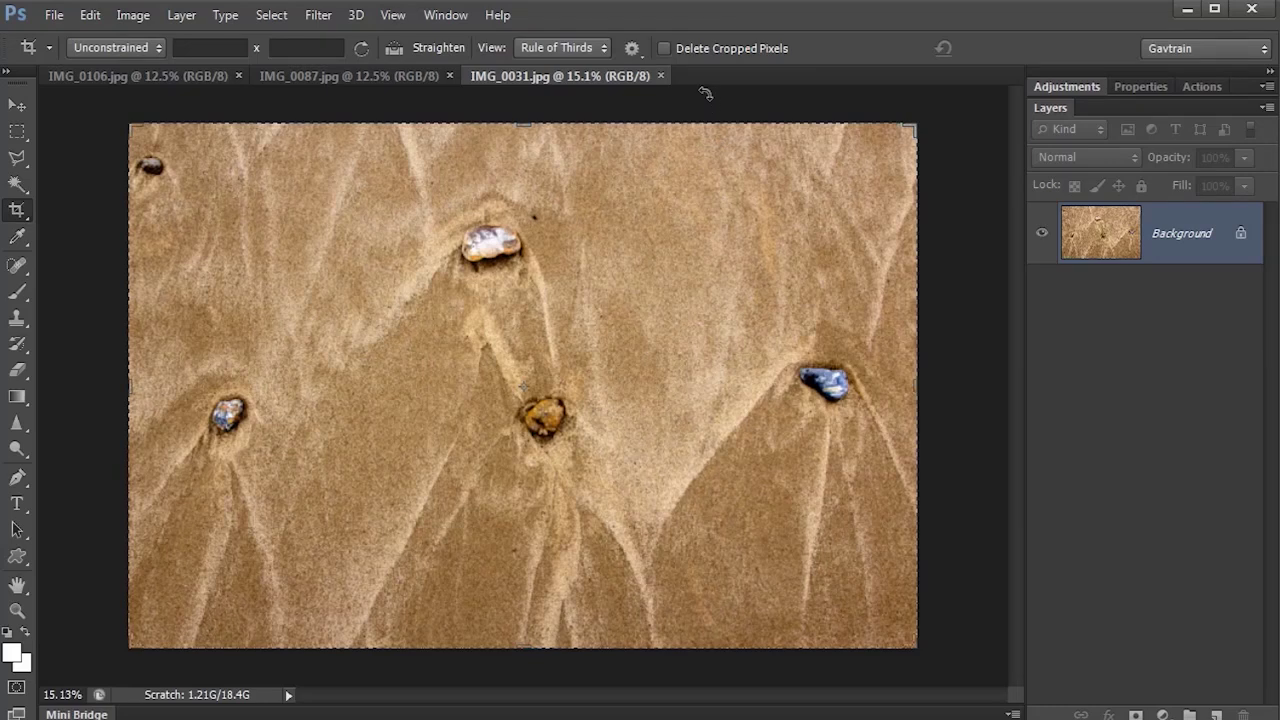
left_click(665, 48)
left_click_drag(530, 127, 527, 217)
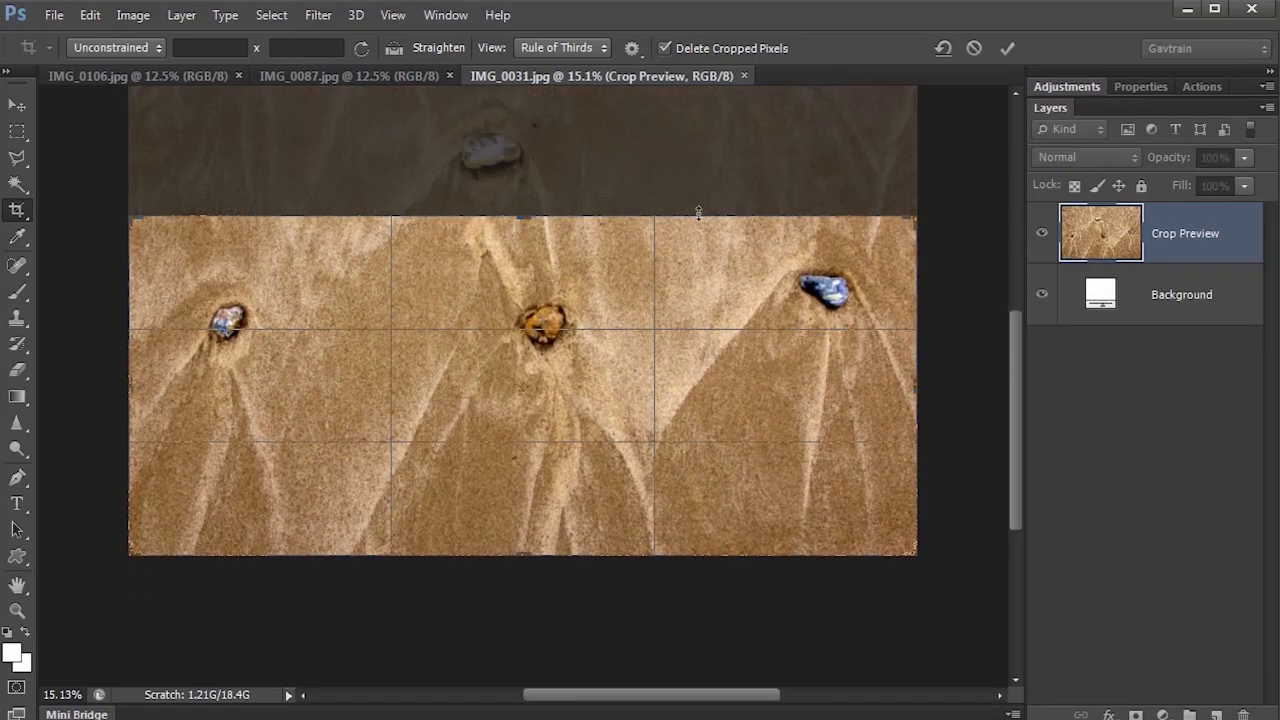
left_click_drag(692, 162, 701, 174)
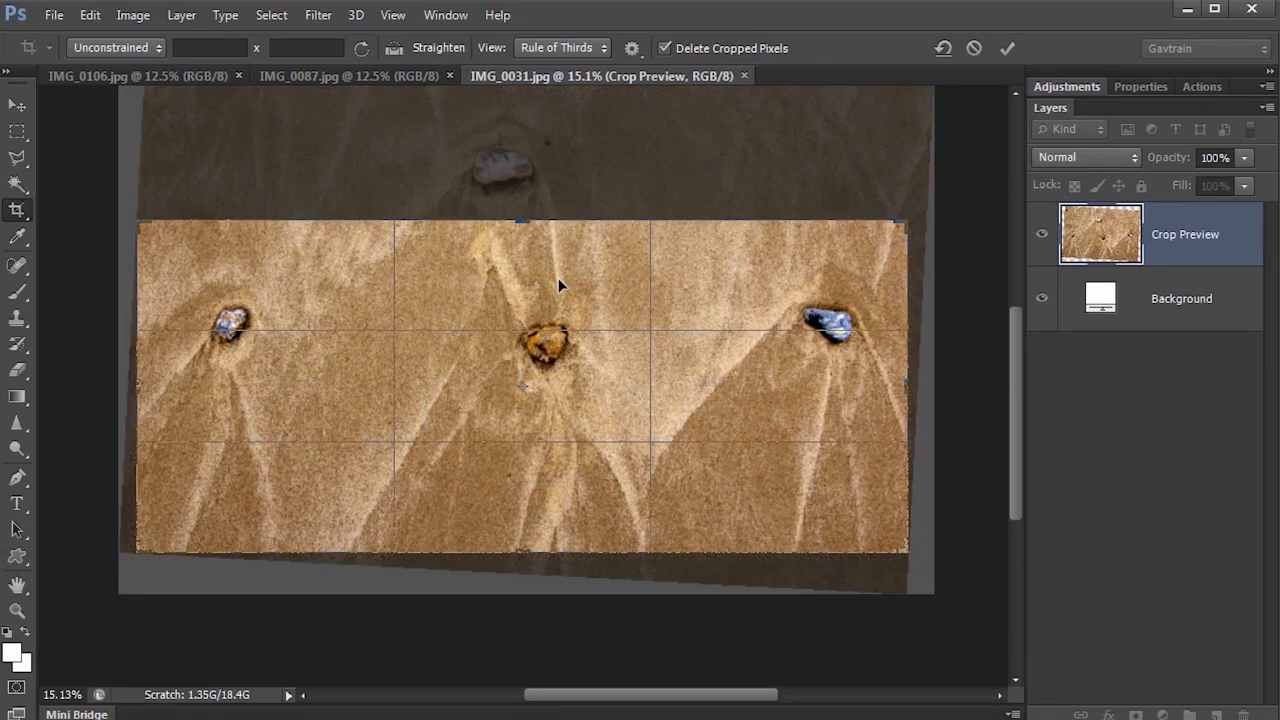
key("Return")
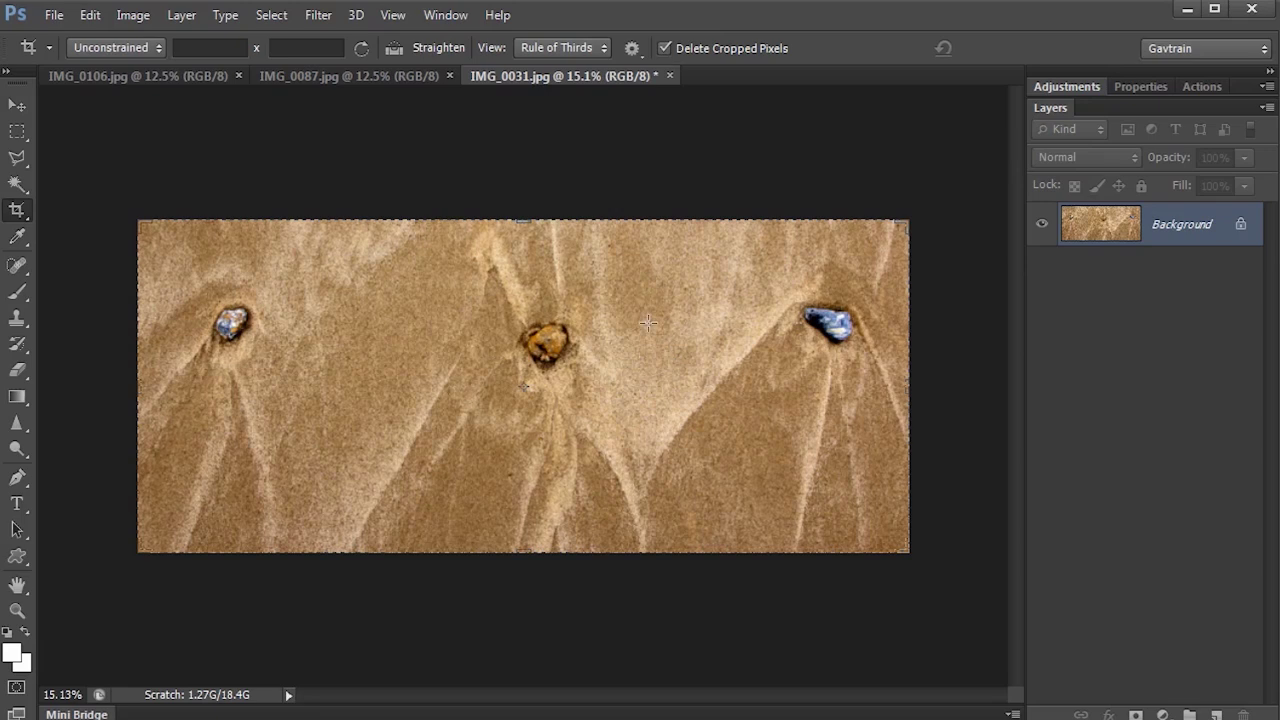
Set the crop preset to the sand strip's Front Image size of 21.141 × 9.138 in
left_click(648, 321)
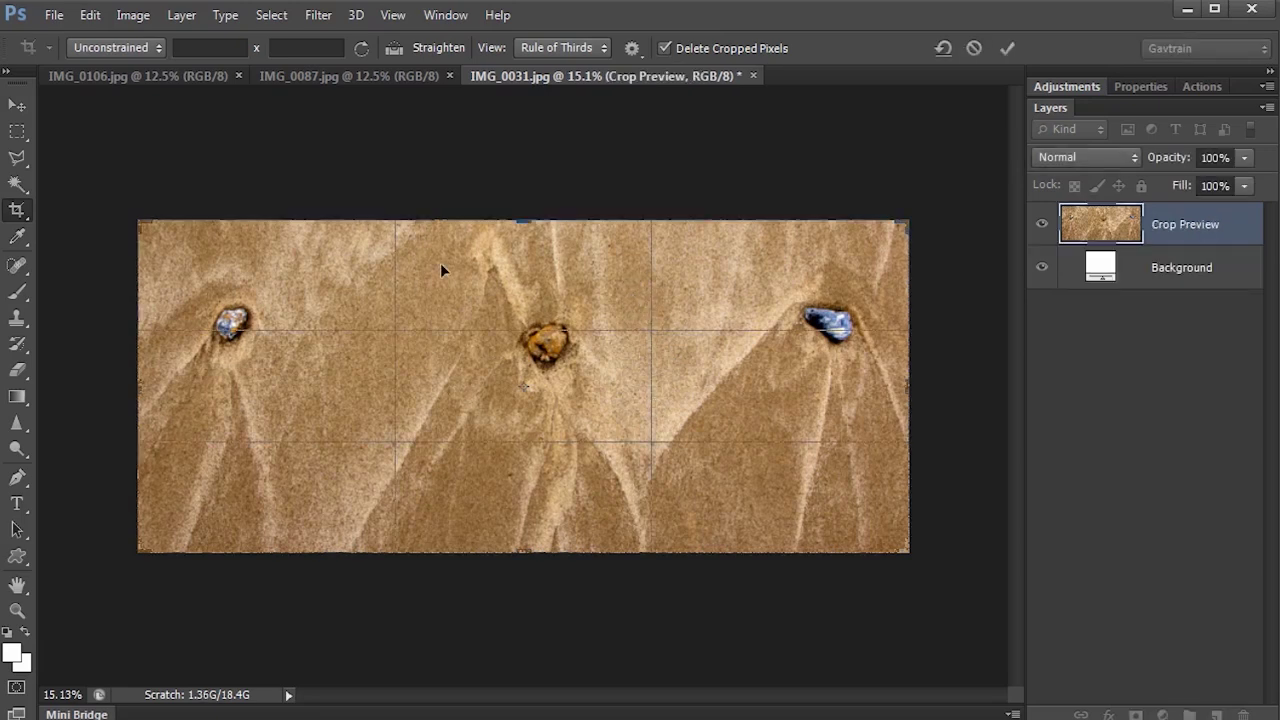
right_click(530, 258)
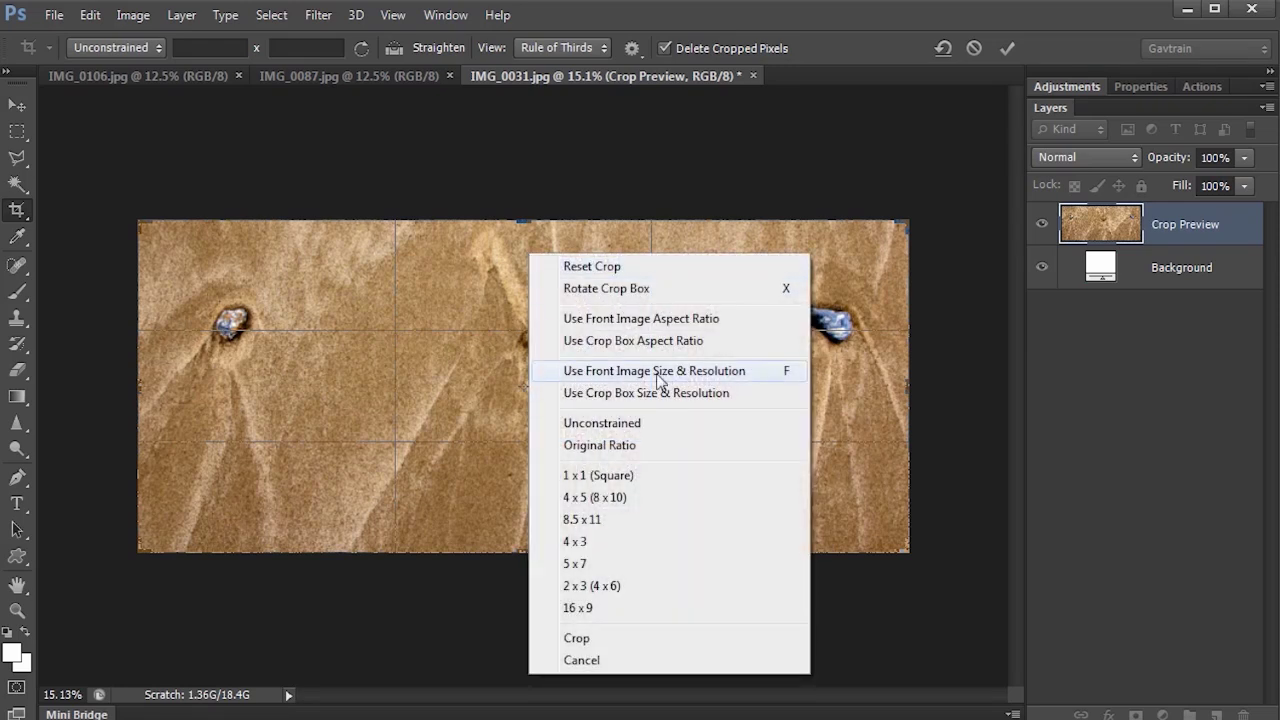
left_click(716, 372)
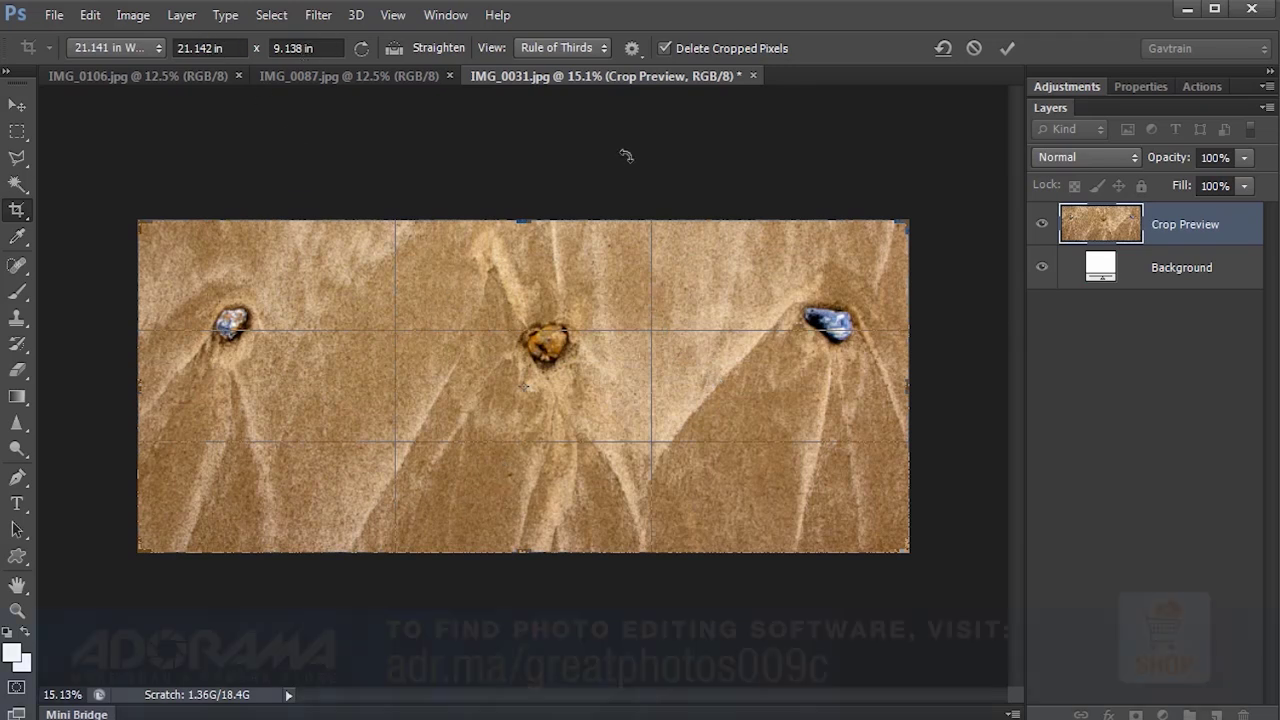
left_click(1007, 48)
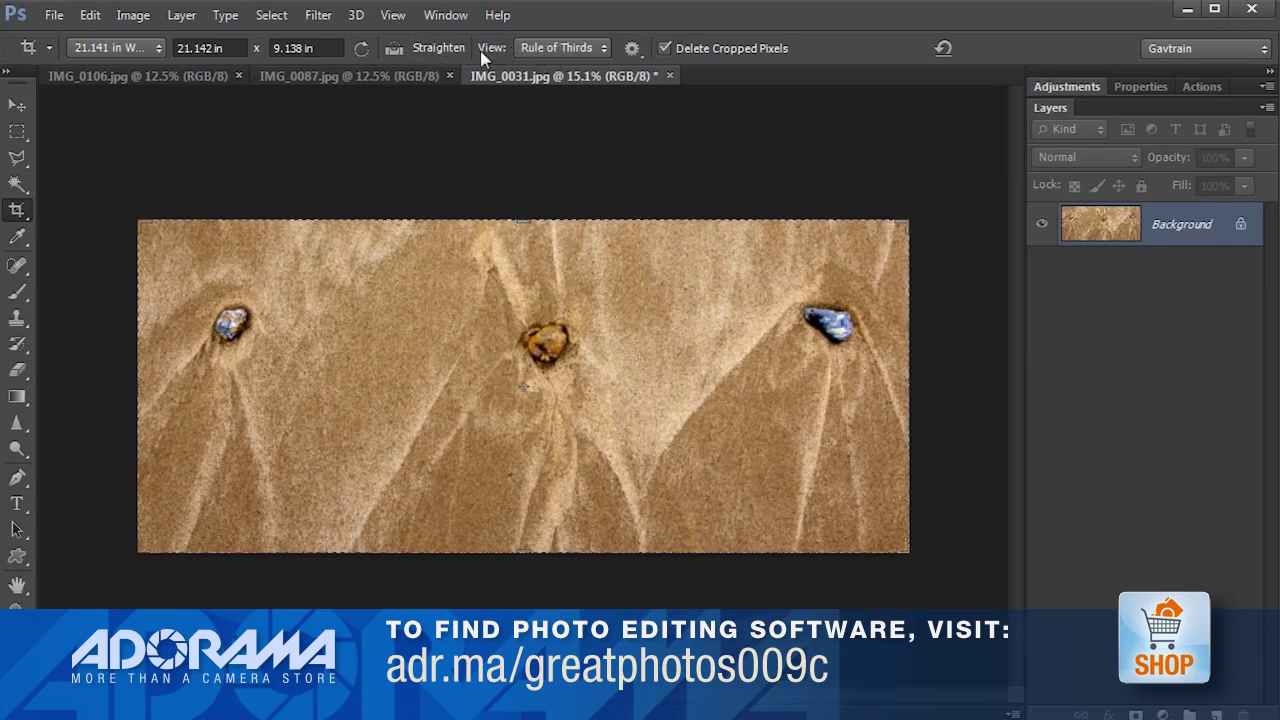
Apply that fixed crop to the IMG_0087 wave and IMG_0106 clouds documents
left_click(388, 78)
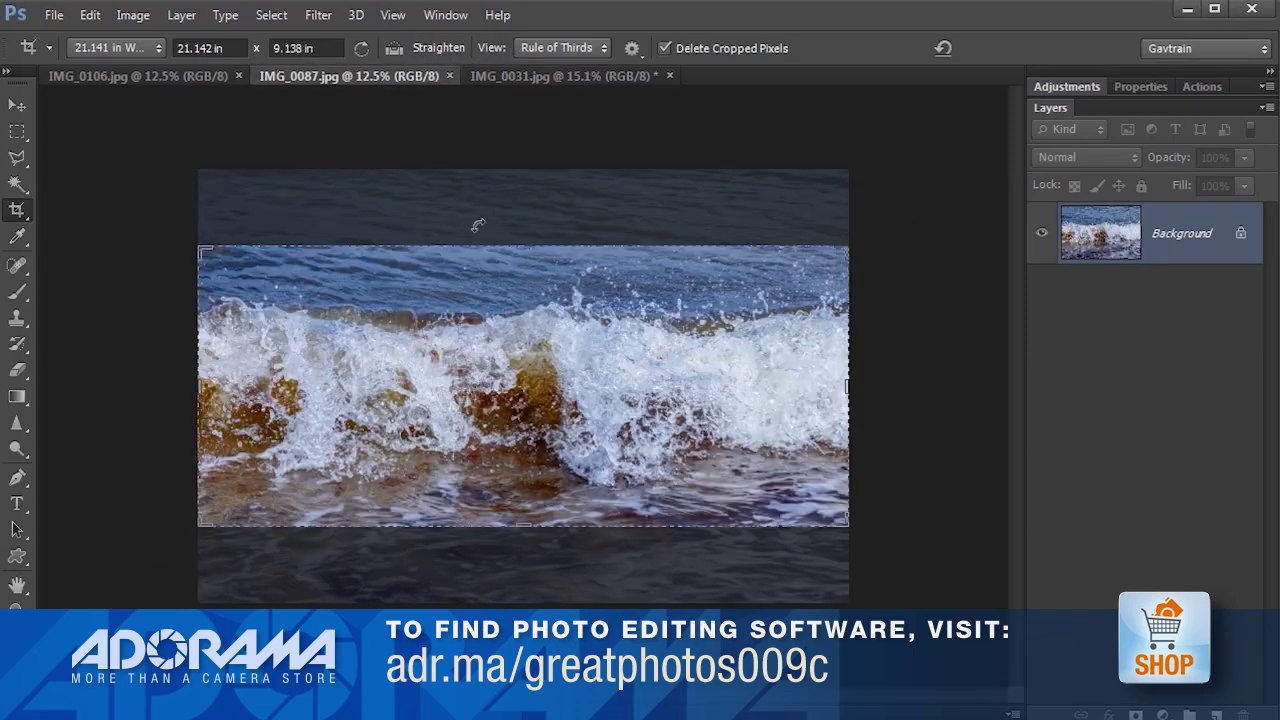
left_click(531, 384)
key("Return")
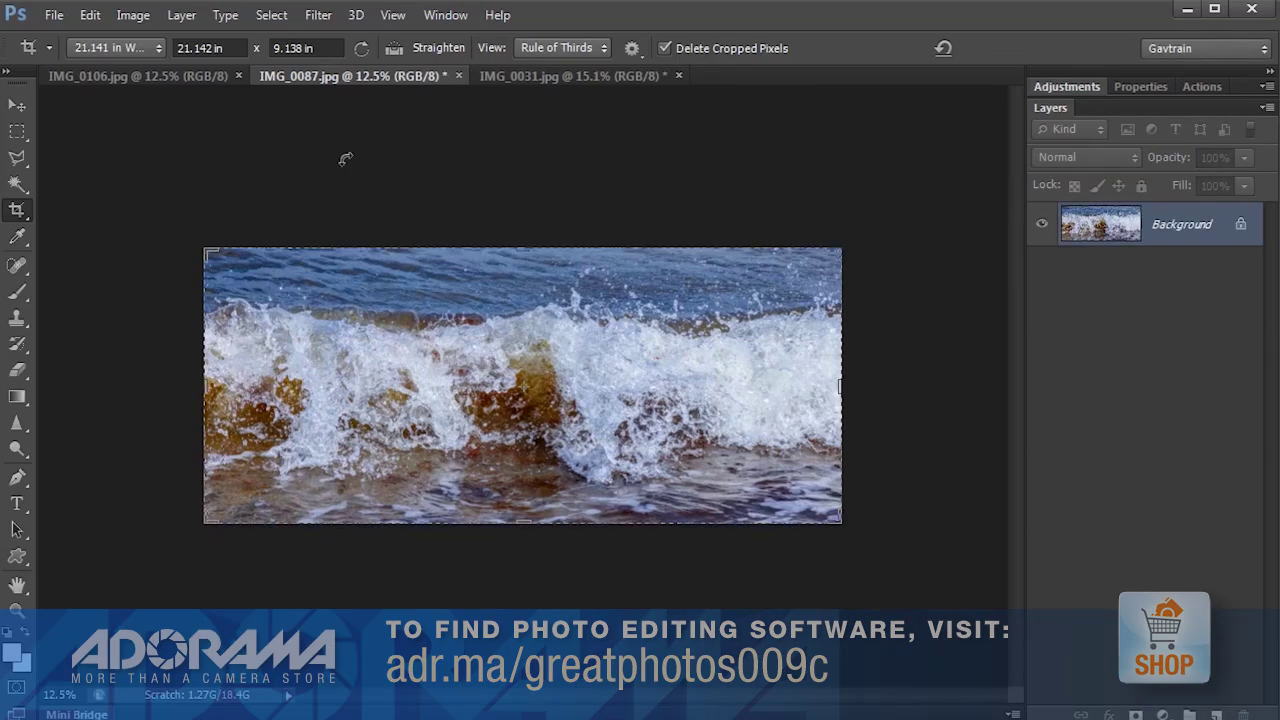
left_click(189, 80)
left_click(711, 403)
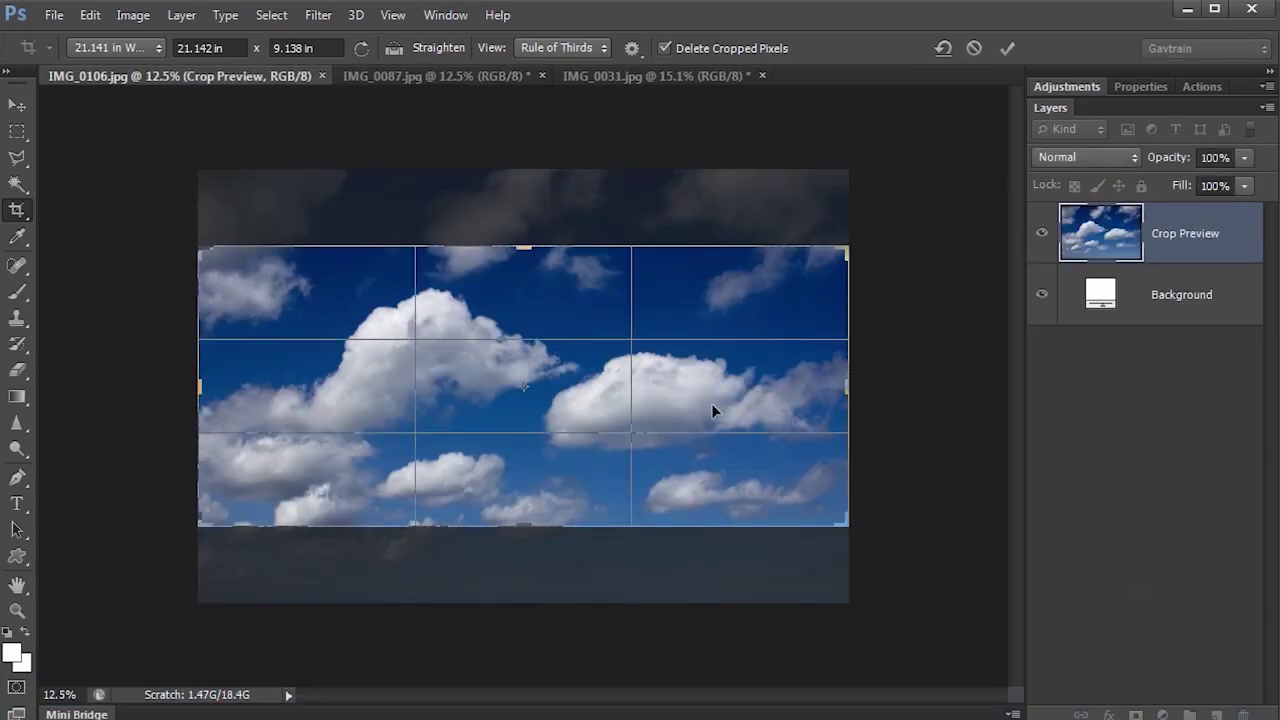
key("Return")
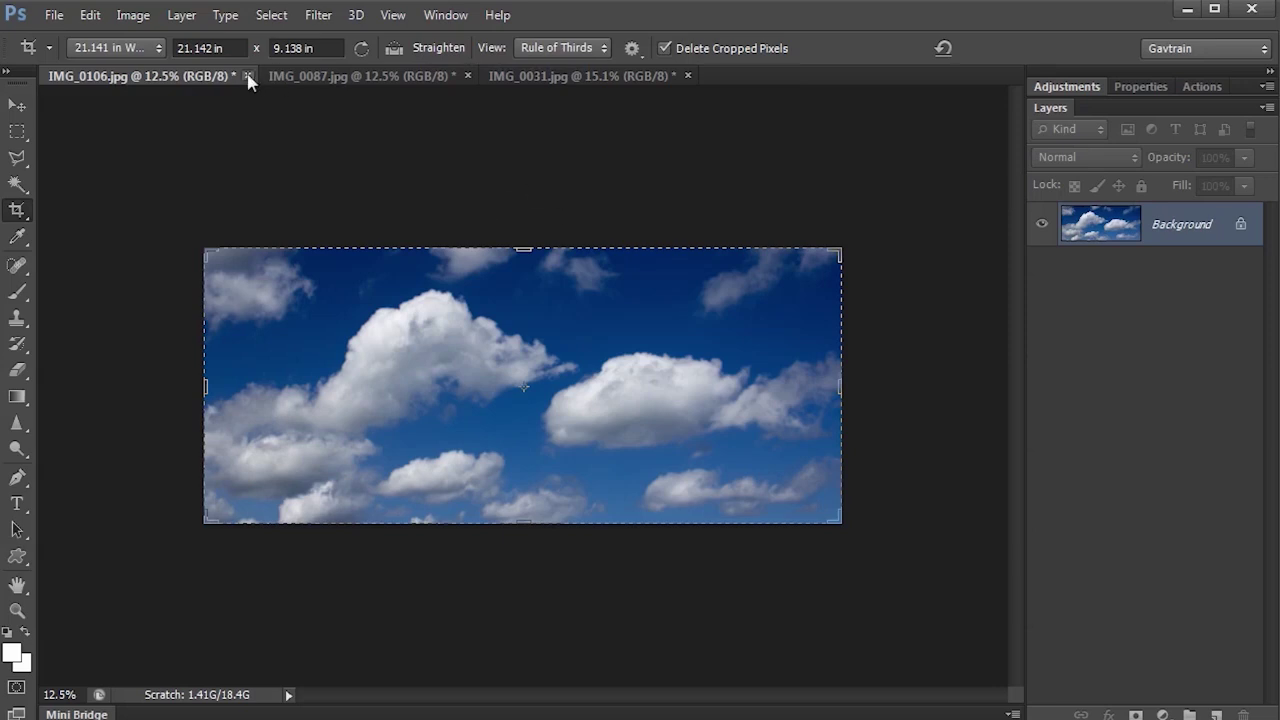
Reset the crop ratio to Unconstrained and select the Move tool
left_click(152, 52)
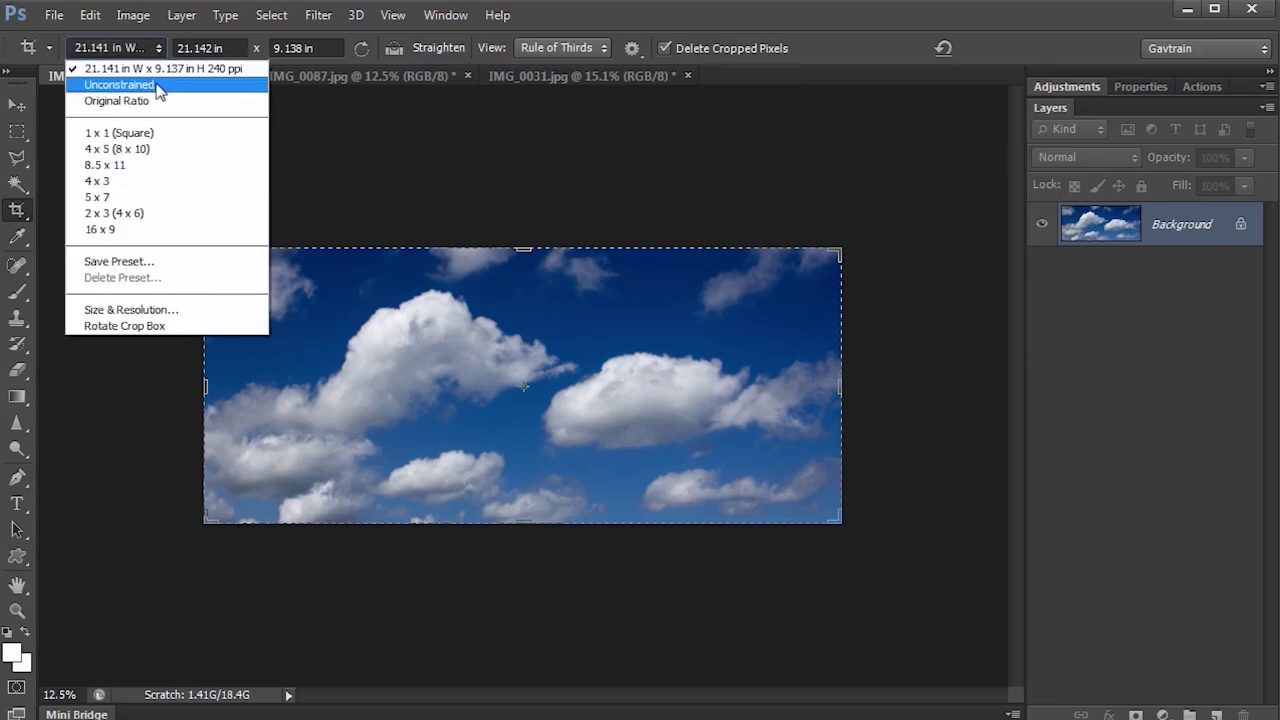
left_click(120, 85)
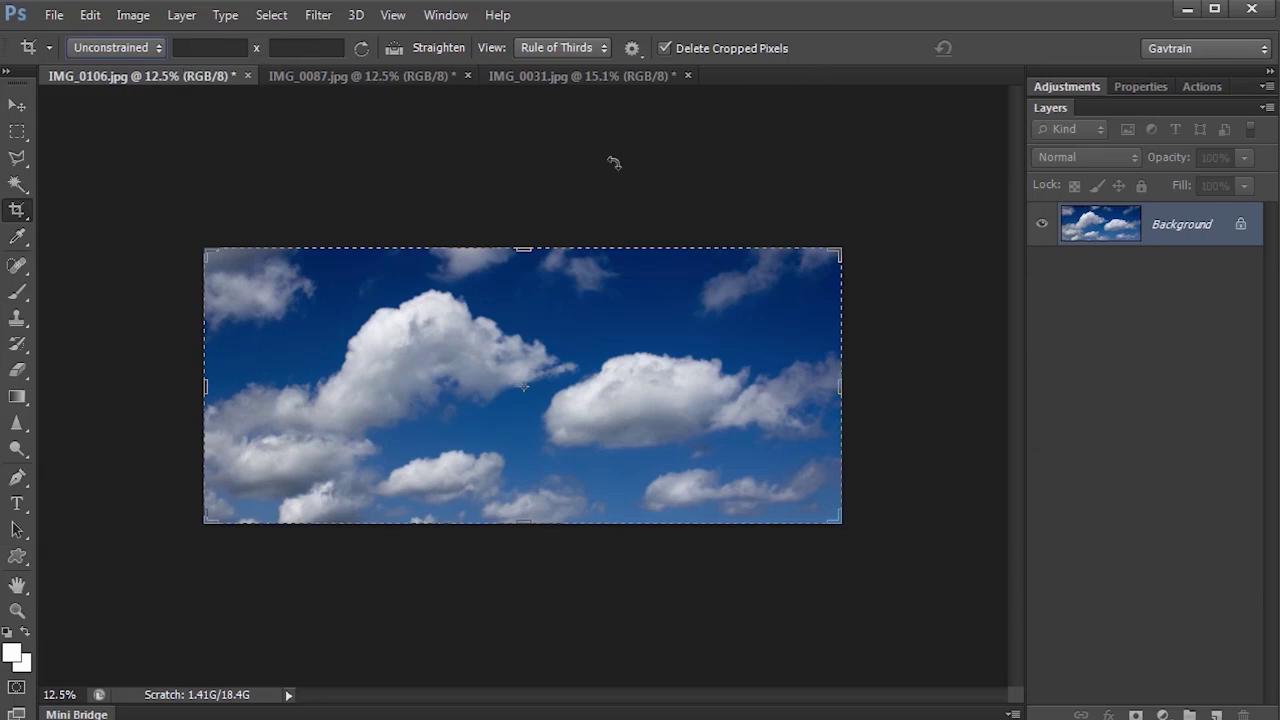
left_click(17, 104)
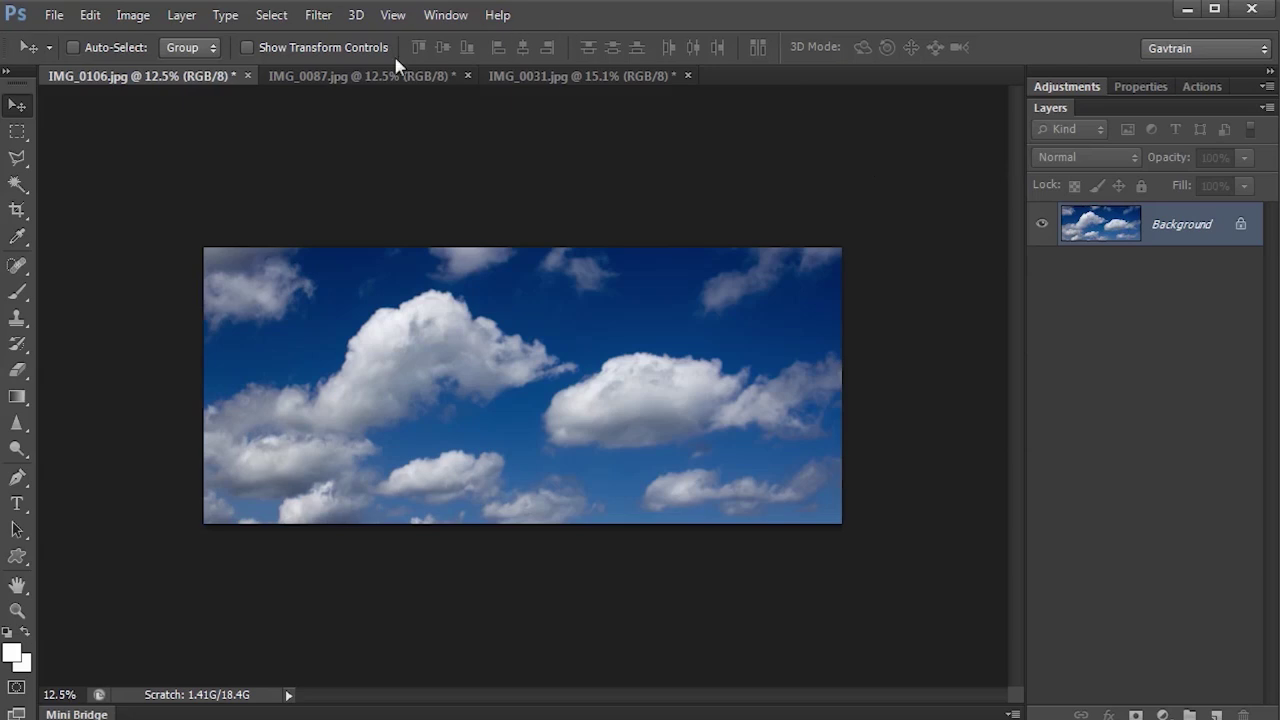
In IMG_0087.jpg, duplicate the Background layer as 'Background copy'
left_click(357, 76)
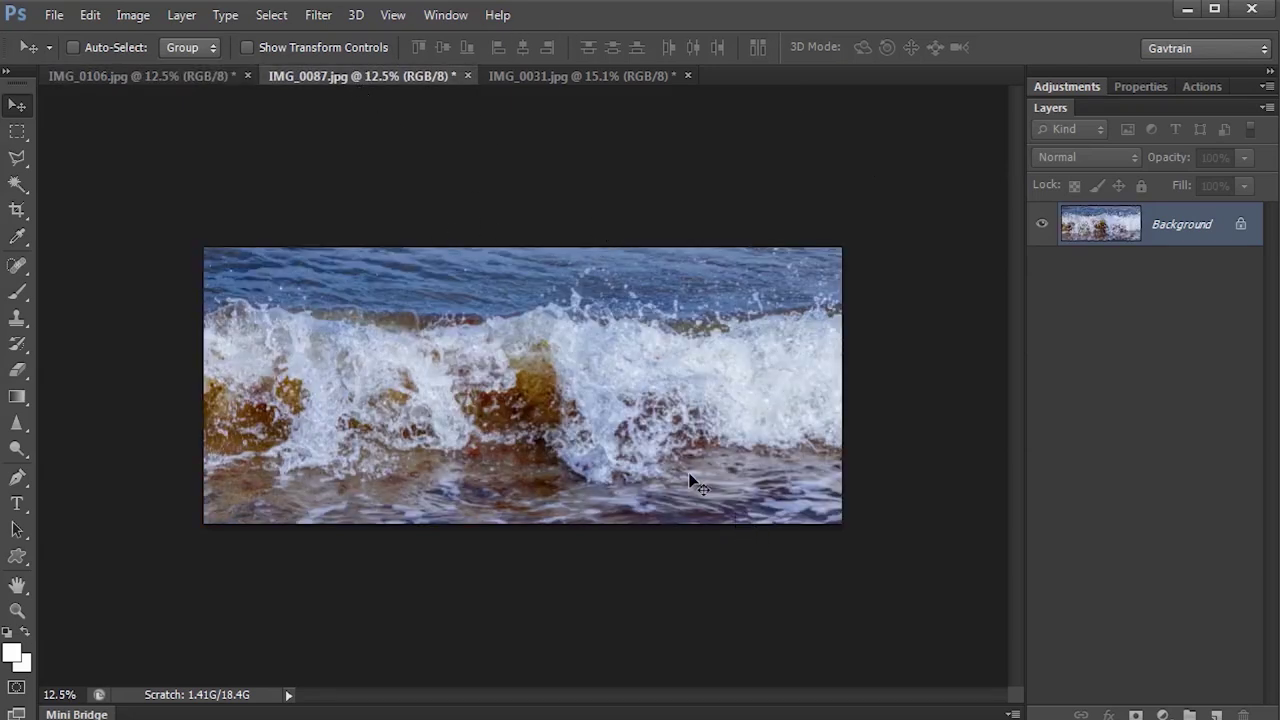
left_click(182, 16)
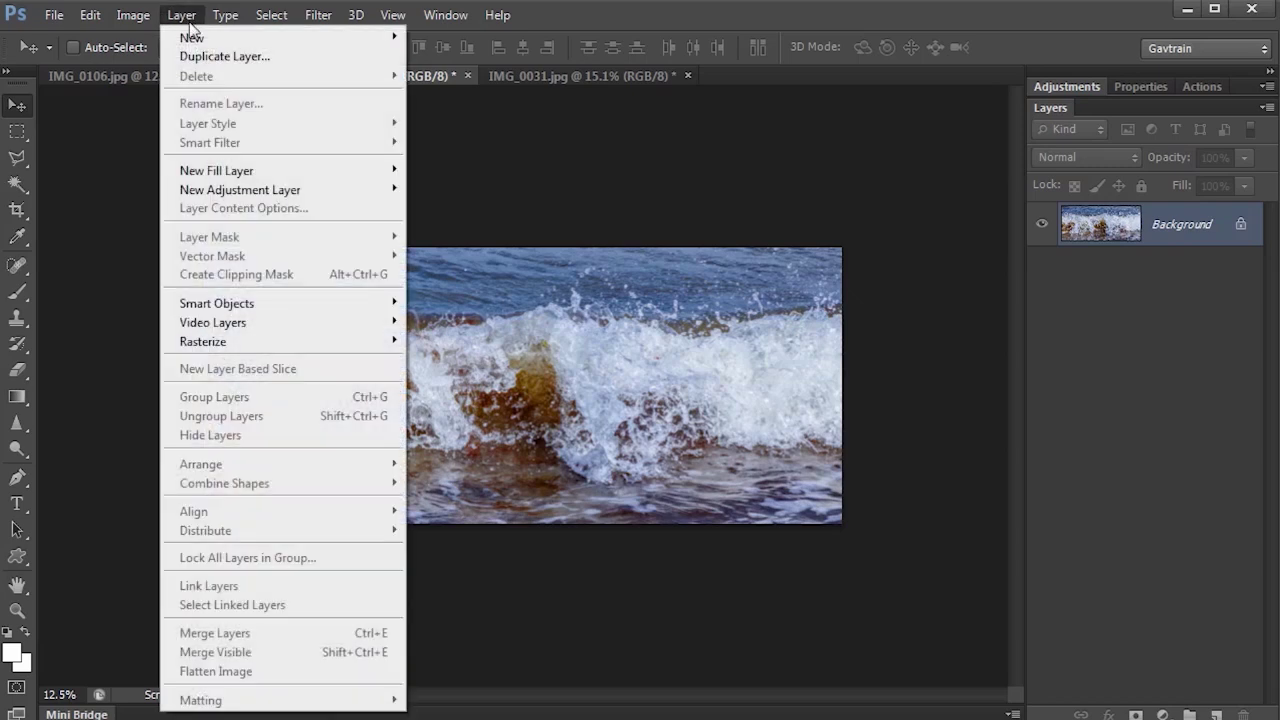
left_click(240, 57)
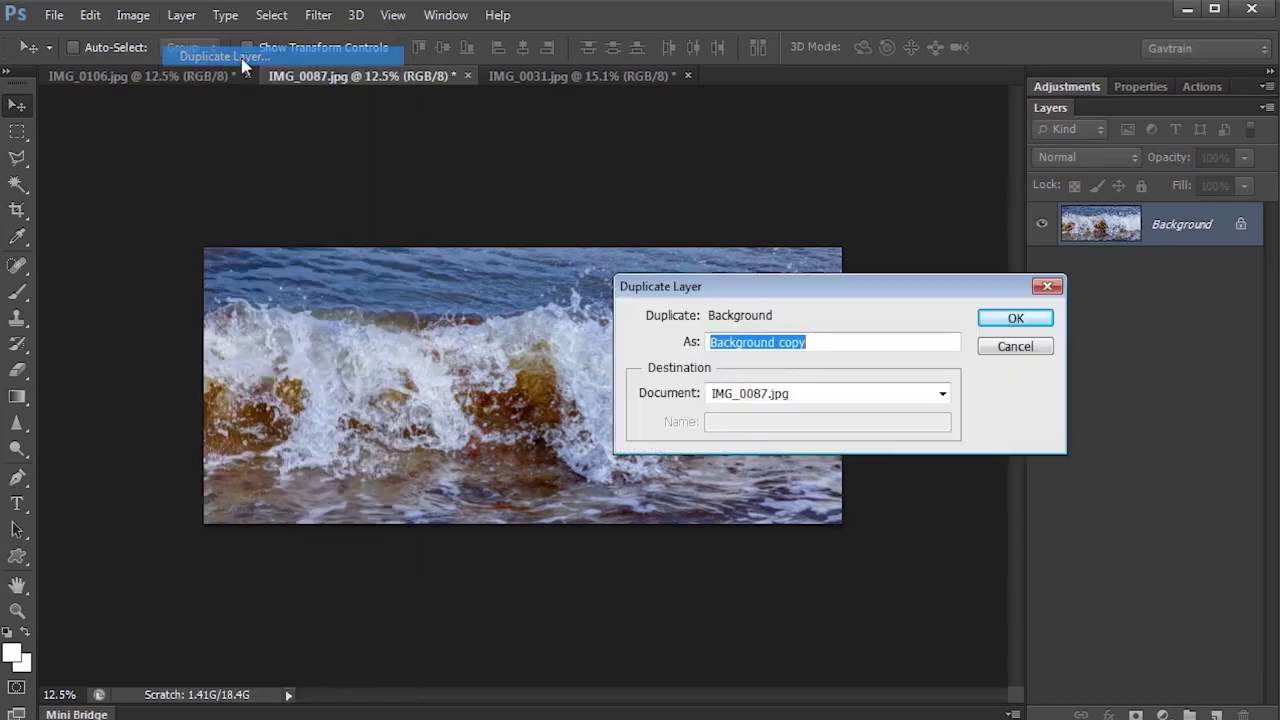
left_click(1015, 316)
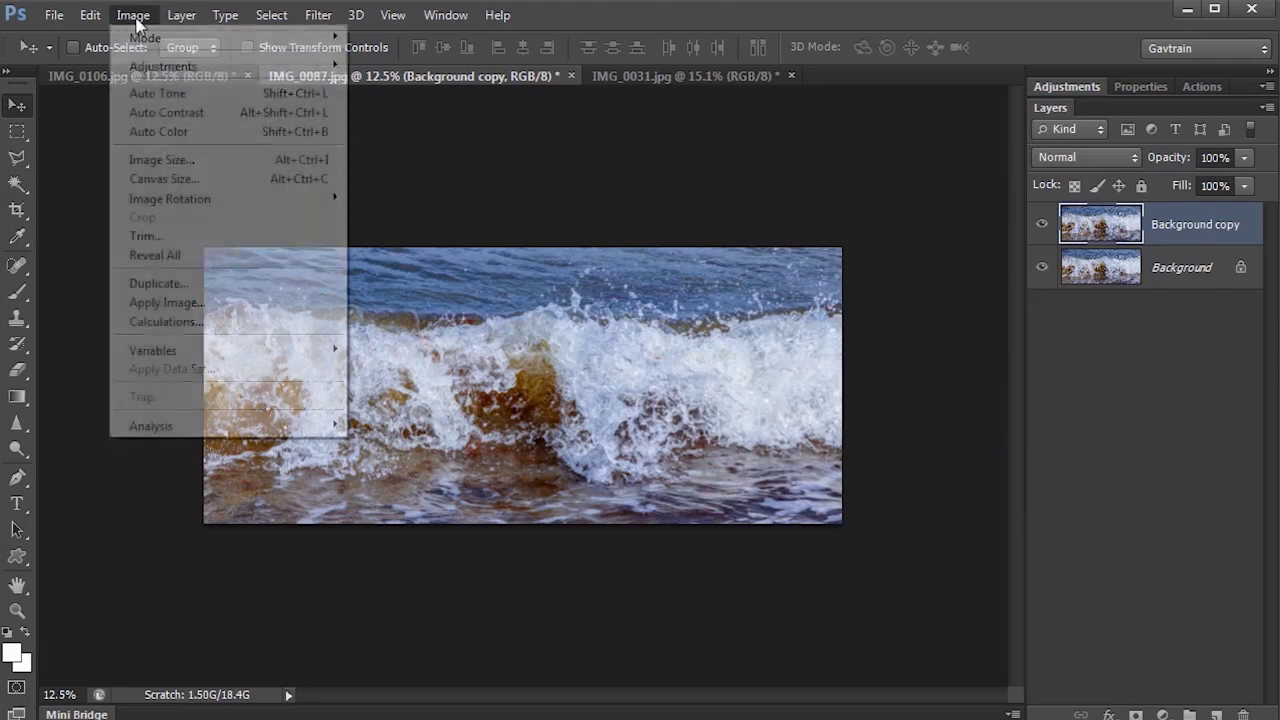
Set the wave image's canvas height to 330 percent and fit the canvas on screen
left_click(178, 180)
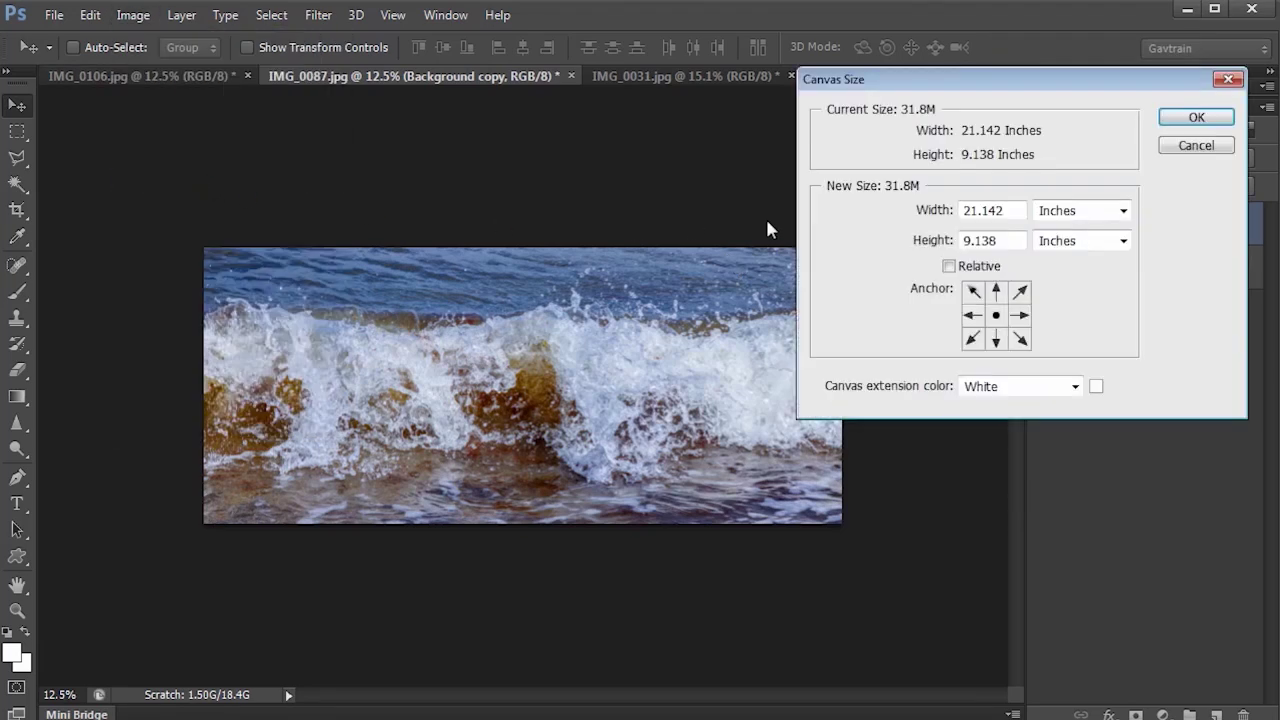
left_click(1076, 216)
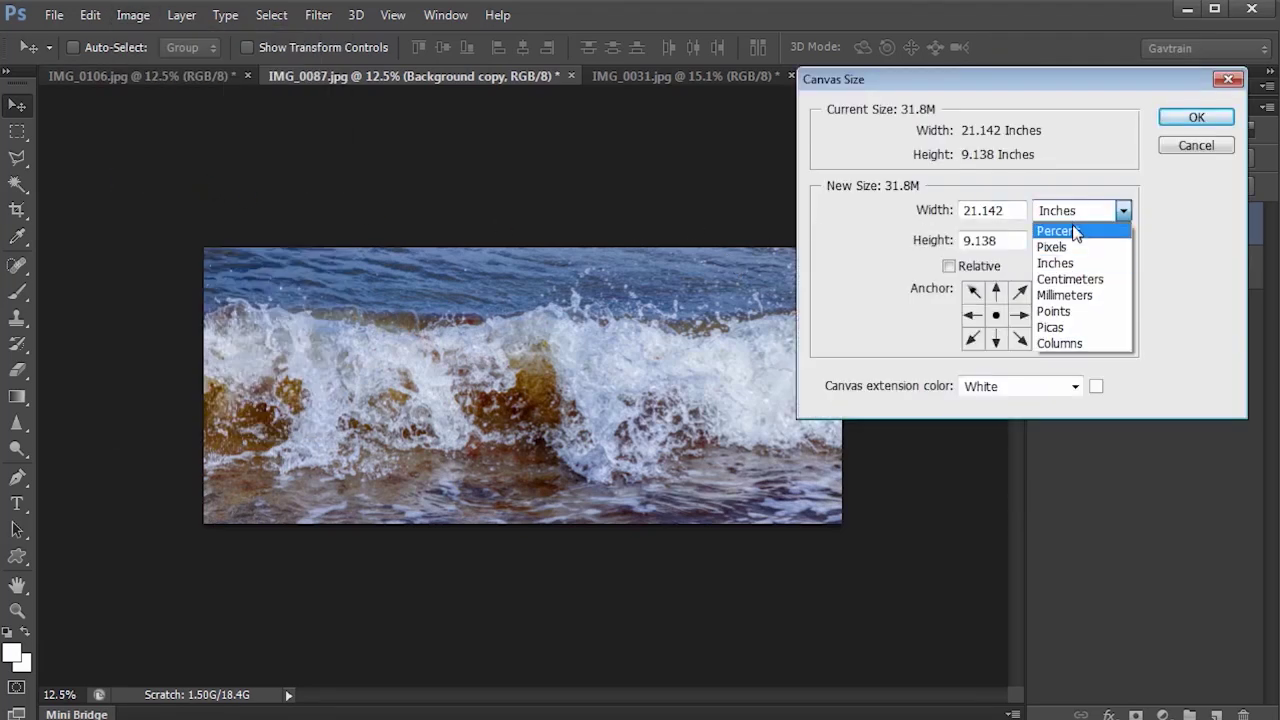
left_click(1073, 232)
left_click(1010, 211)
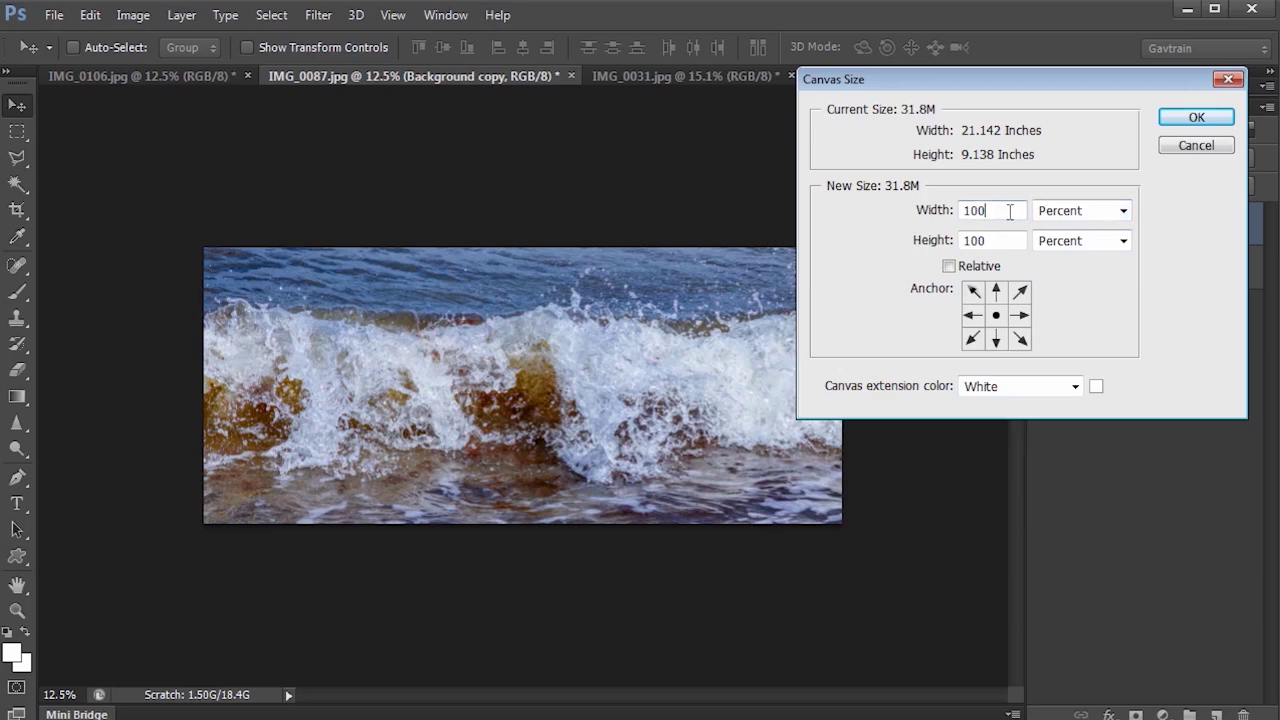
key("Tab")
type("330")
left_click(1190, 117)
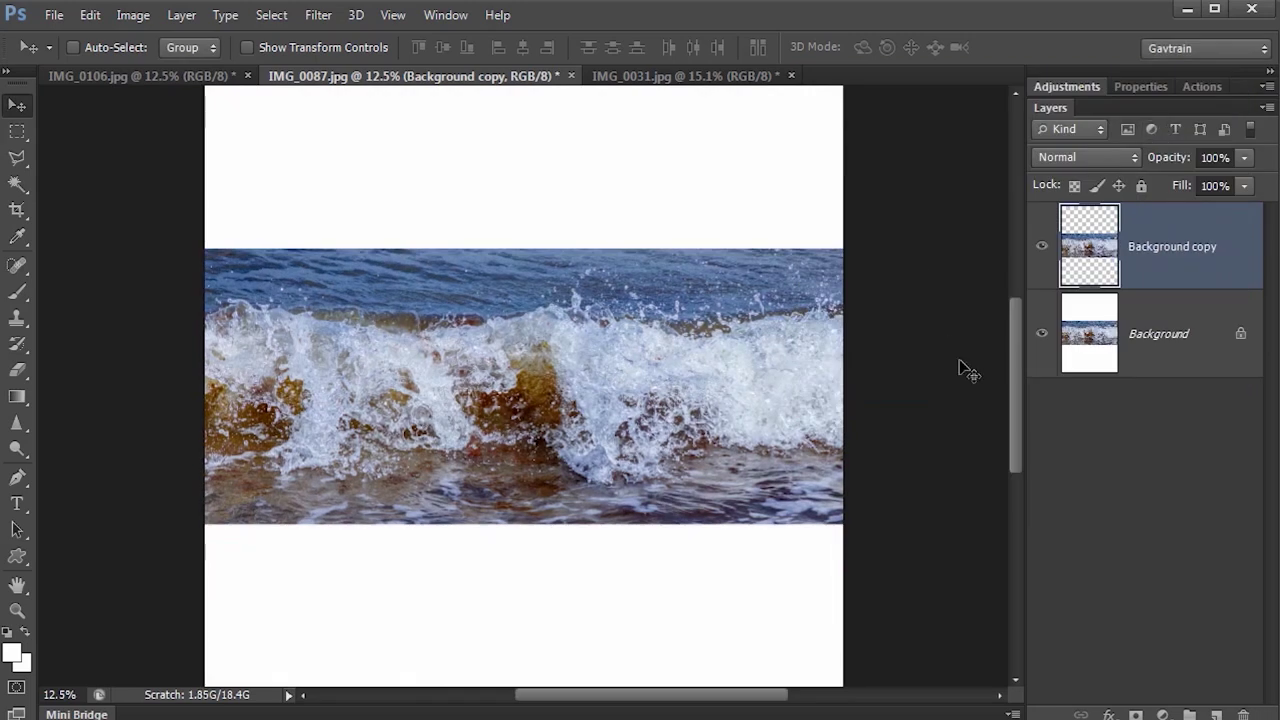
key("ctrl+0")
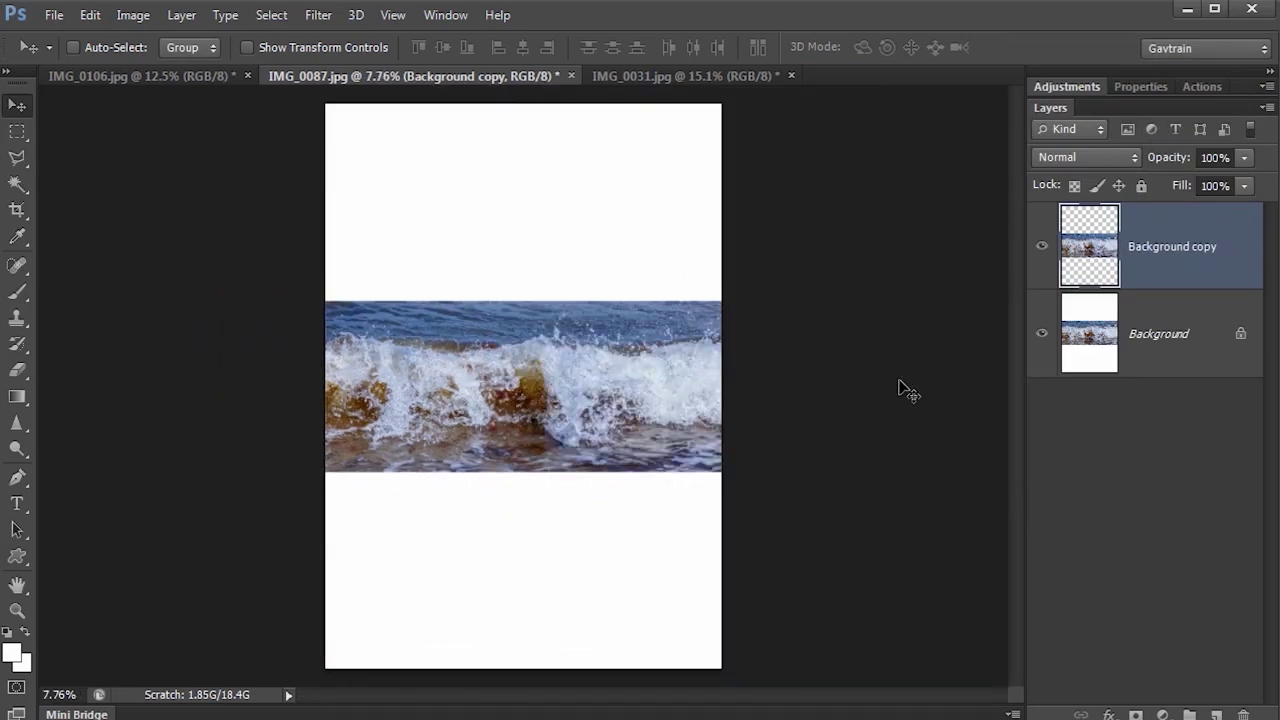
Copy the whole sand photo into the wave document and move it to the canvas bottom
left_click(712, 75)
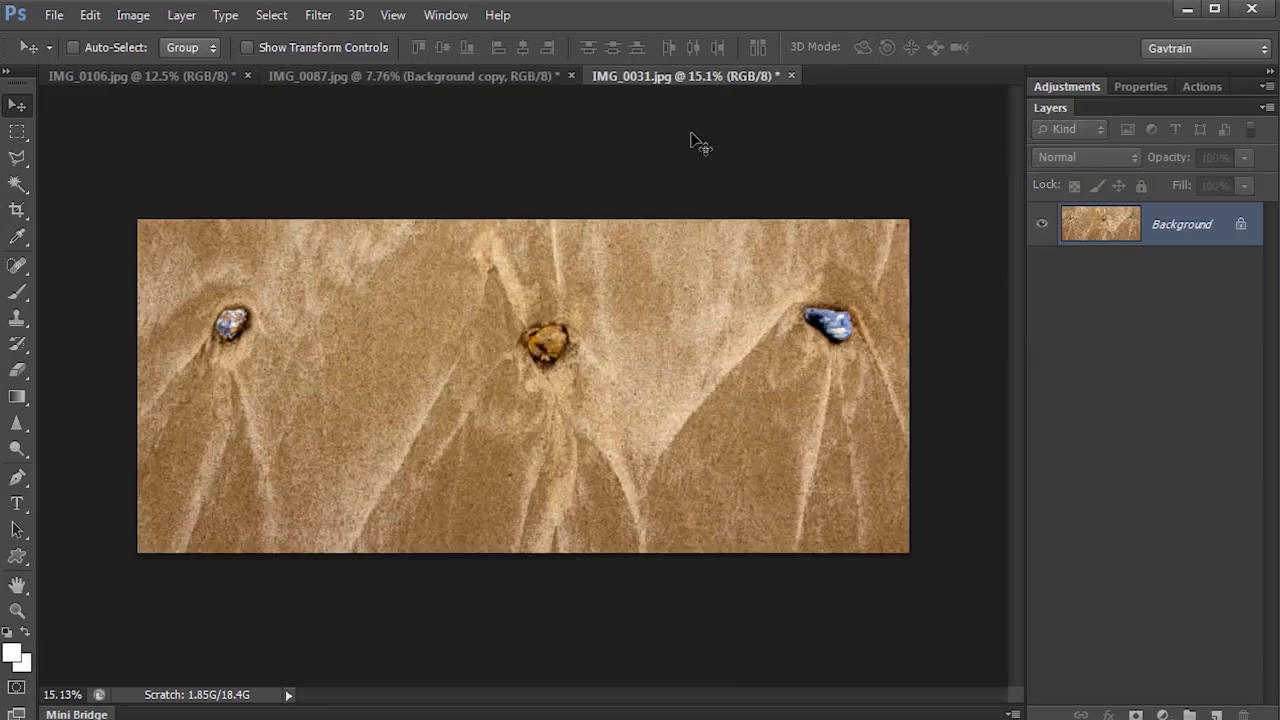
left_click(271, 15)
left_click(276, 35)
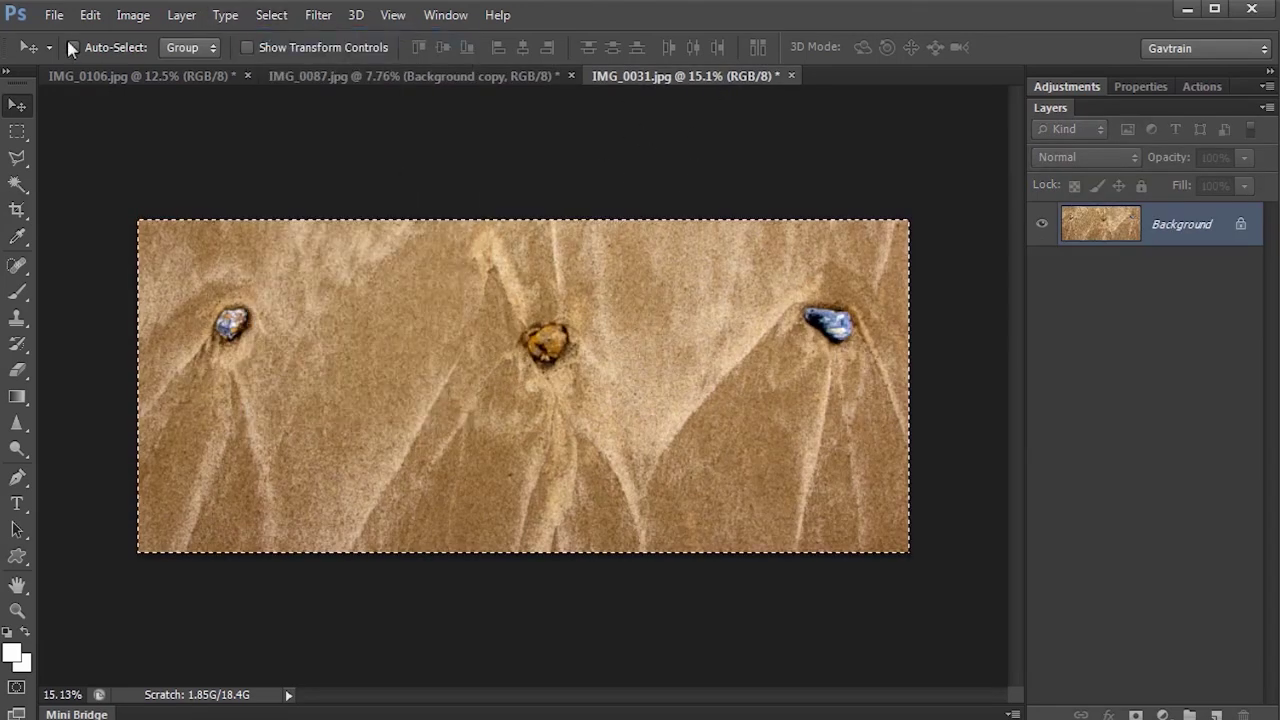
left_click(90, 15)
left_click(128, 148)
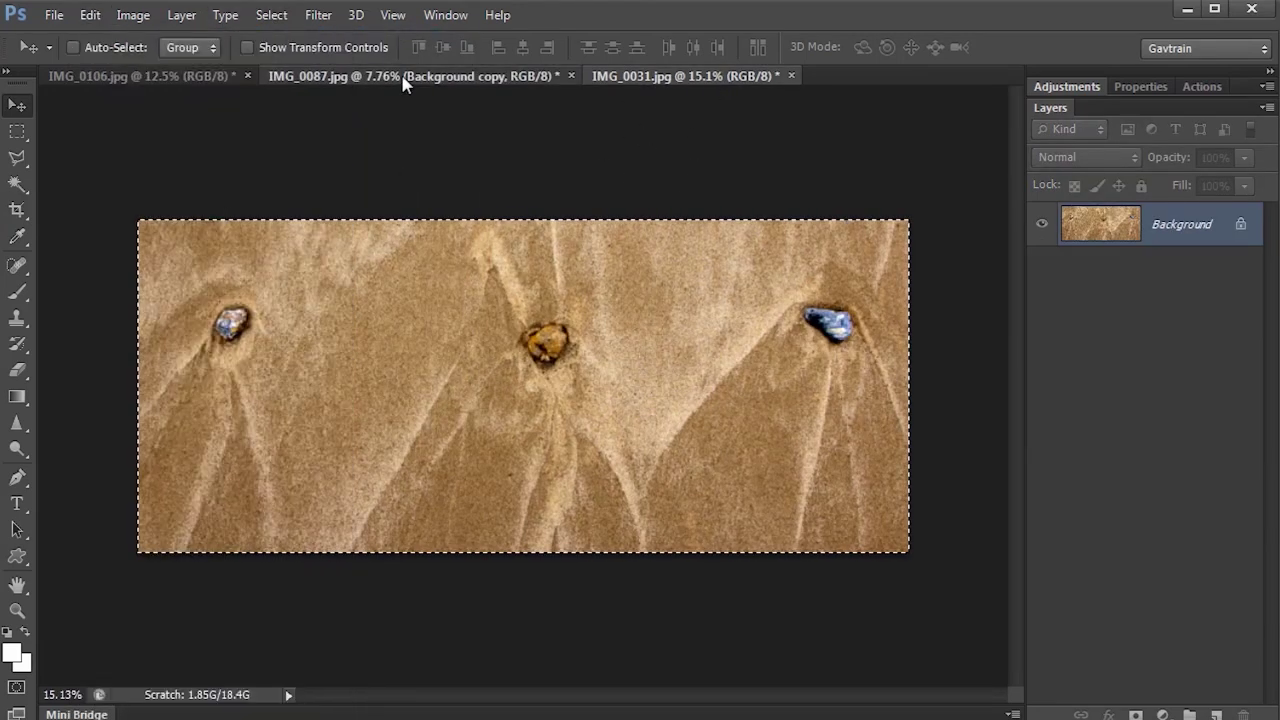
left_click(404, 80)
left_click(90, 15)
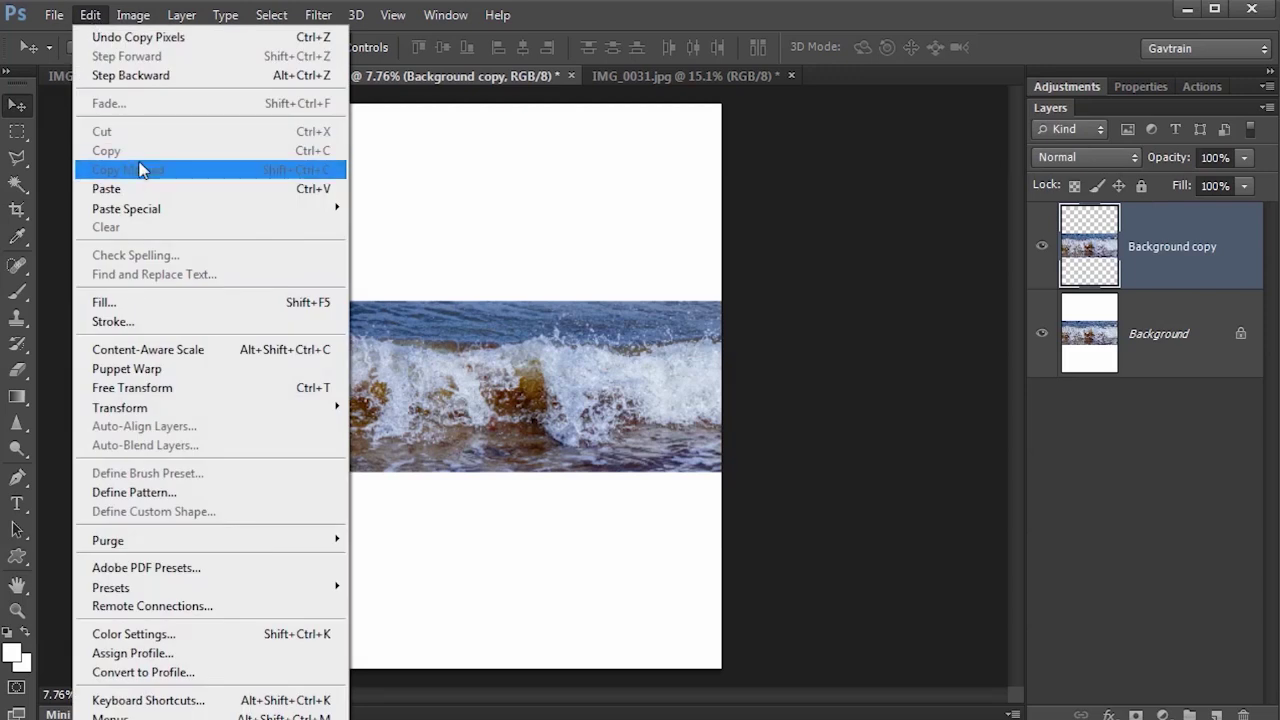
left_click(150, 192)
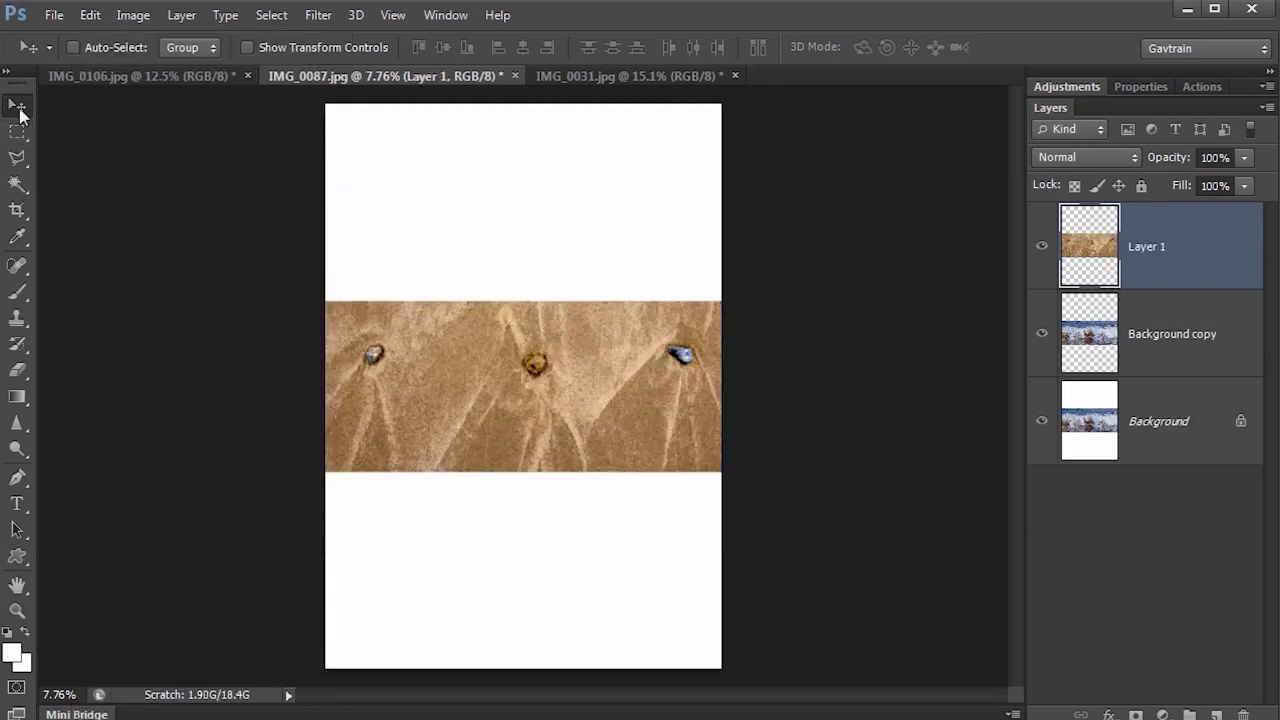
left_click_drag(587, 355, 587, 553)
Copy the whole clouds photo into the wave document and move it to the canvas top
left_click(186, 77)
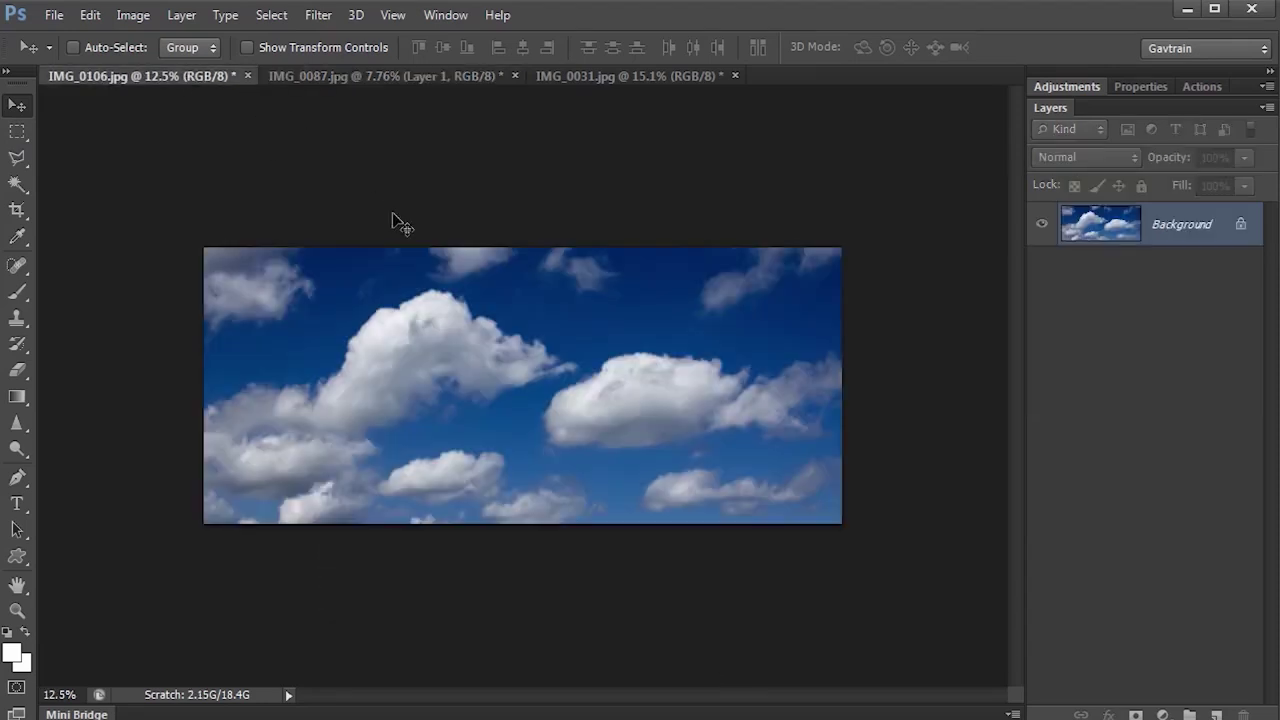
left_click(284, 17)
left_click(300, 37)
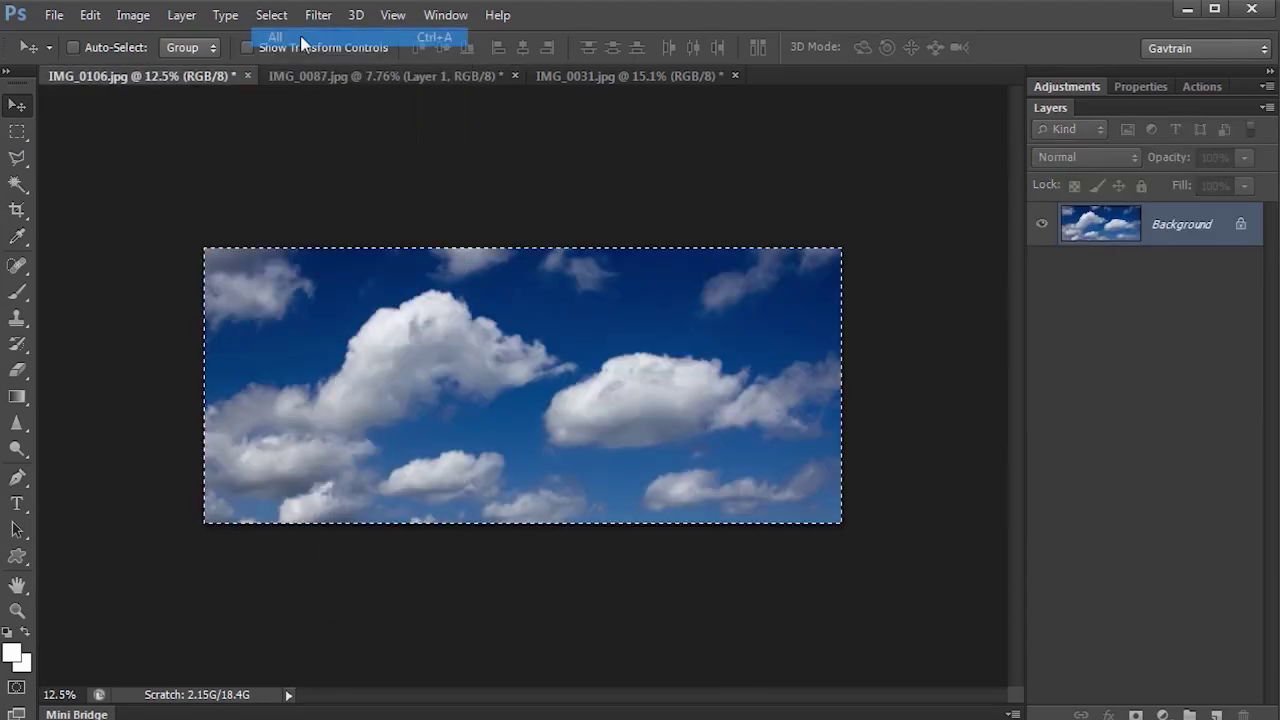
left_click(90, 16)
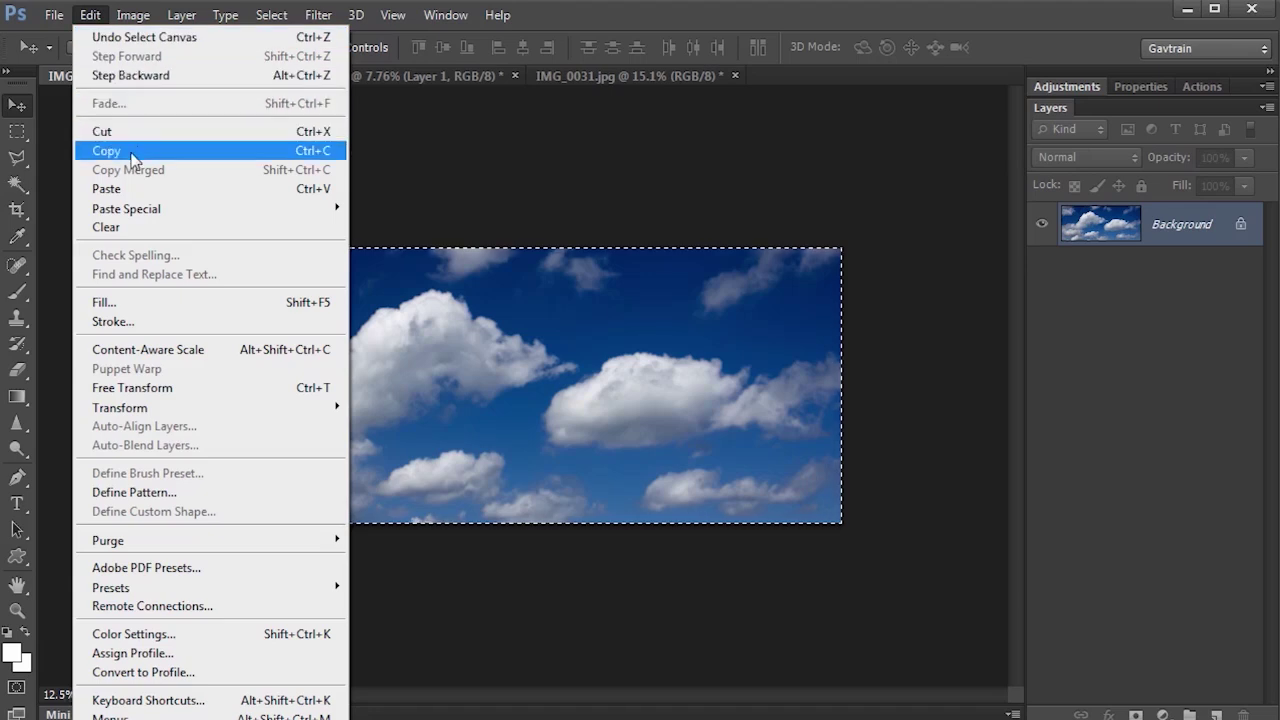
left_click(129, 150)
left_click(371, 77)
left_click(90, 15)
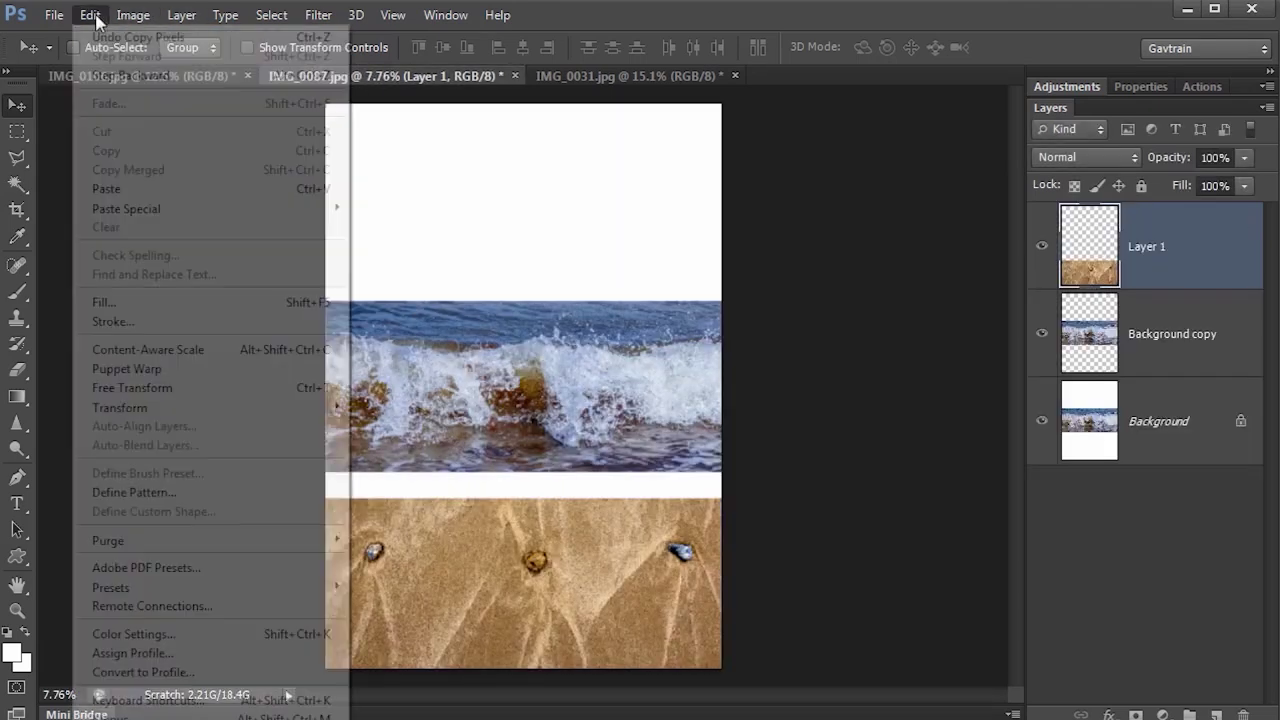
left_click(168, 190)
left_click_drag(526, 414, 526, 205)
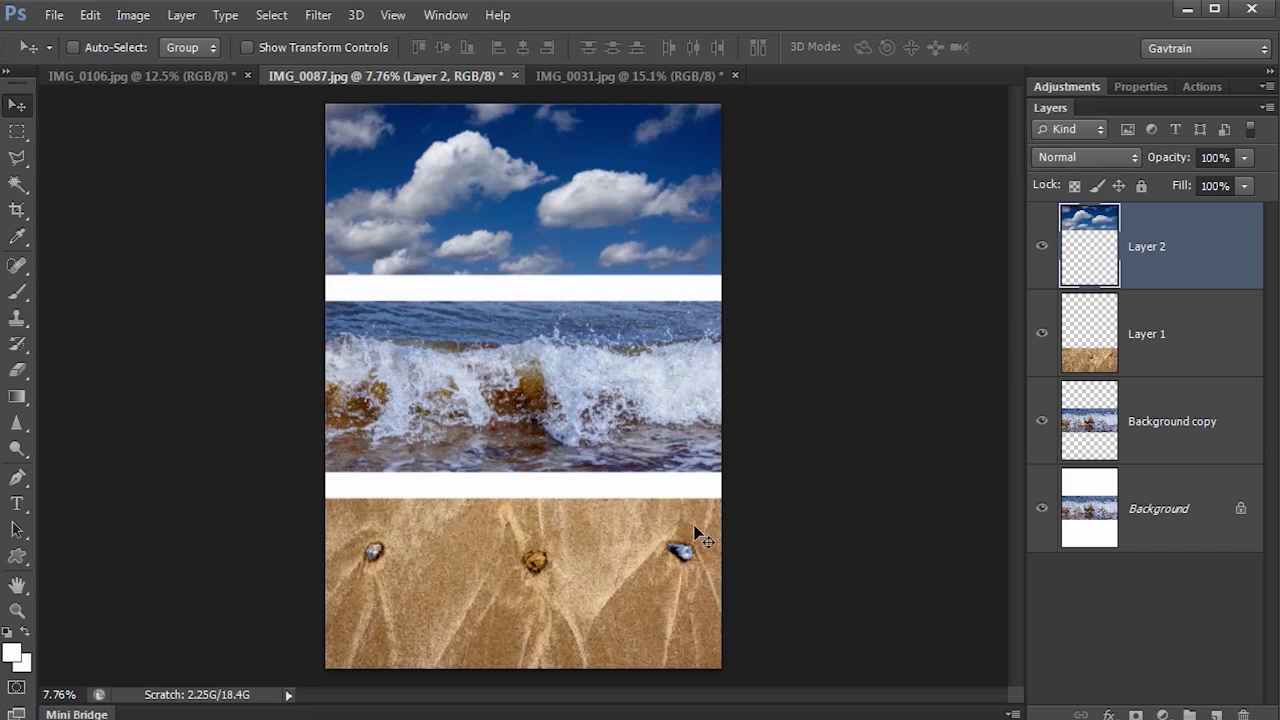
Resize the canvas to 130 percent width and 120 percent height, then fit it on screen
left_click(138, 18)
left_click(205, 186)
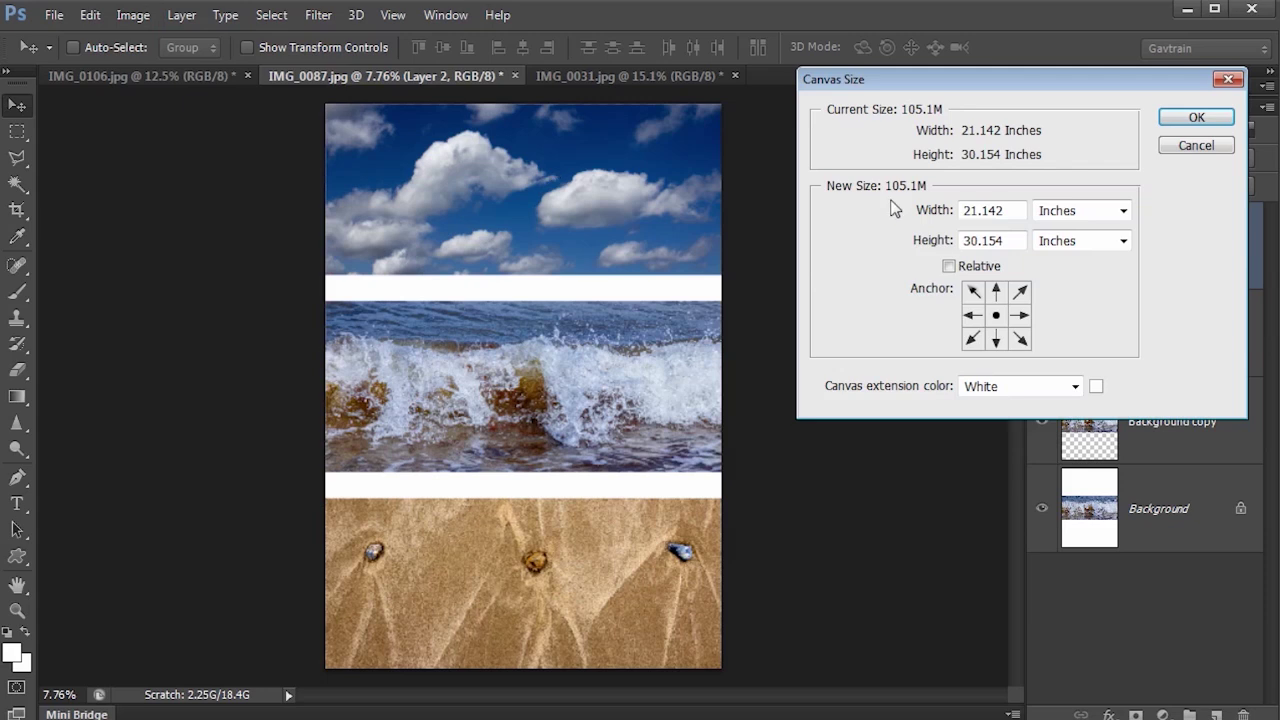
left_click(1067, 211)
left_click(1068, 220)
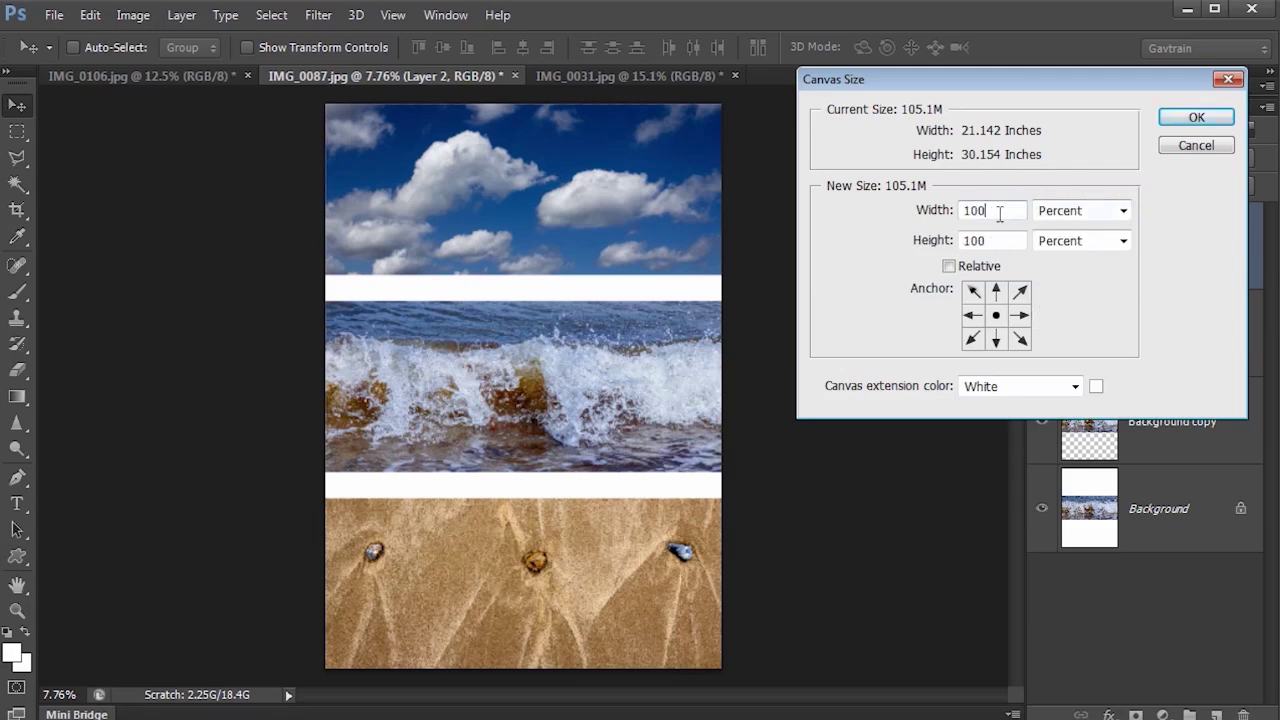
double_click(999, 214)
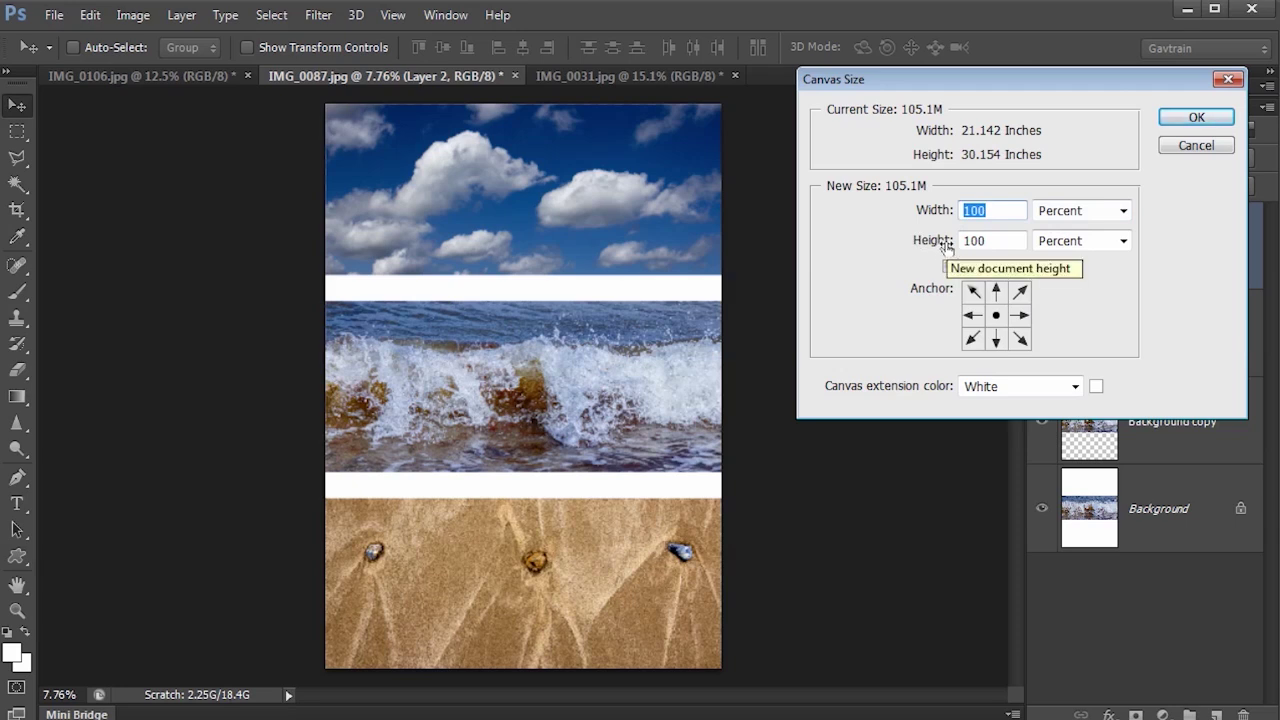
type("130")
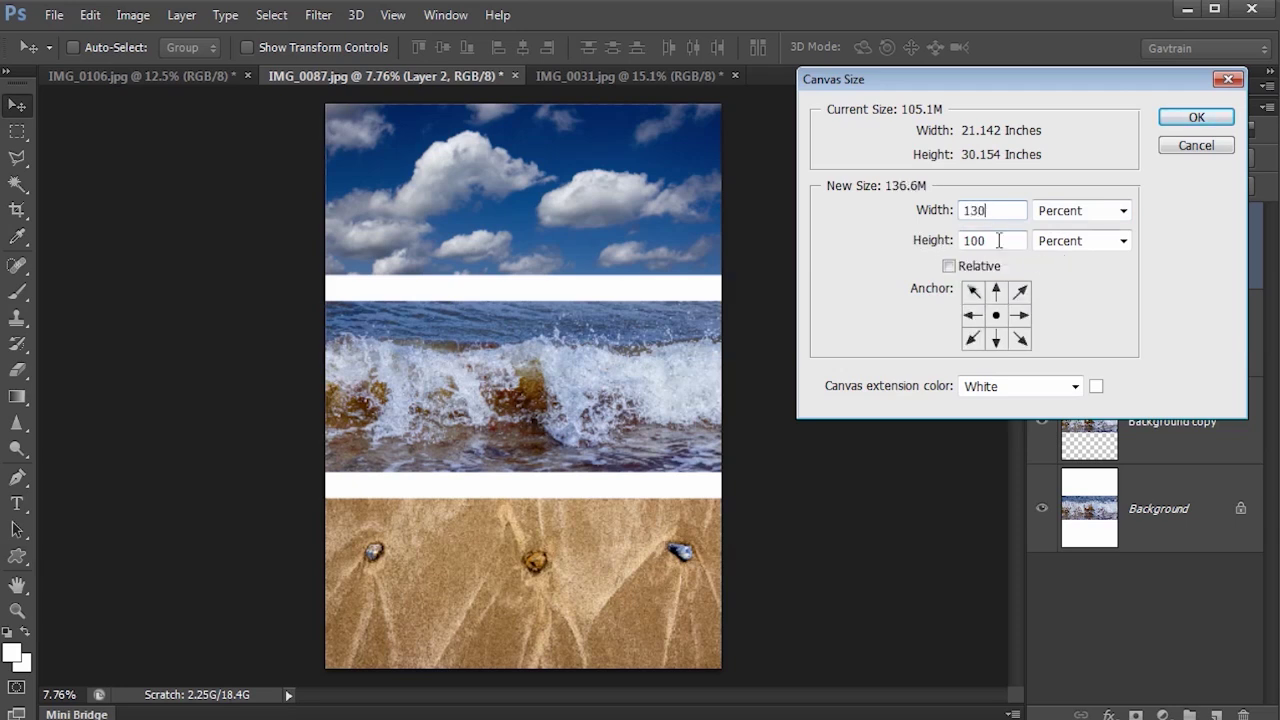
key("Tab")
type("120")
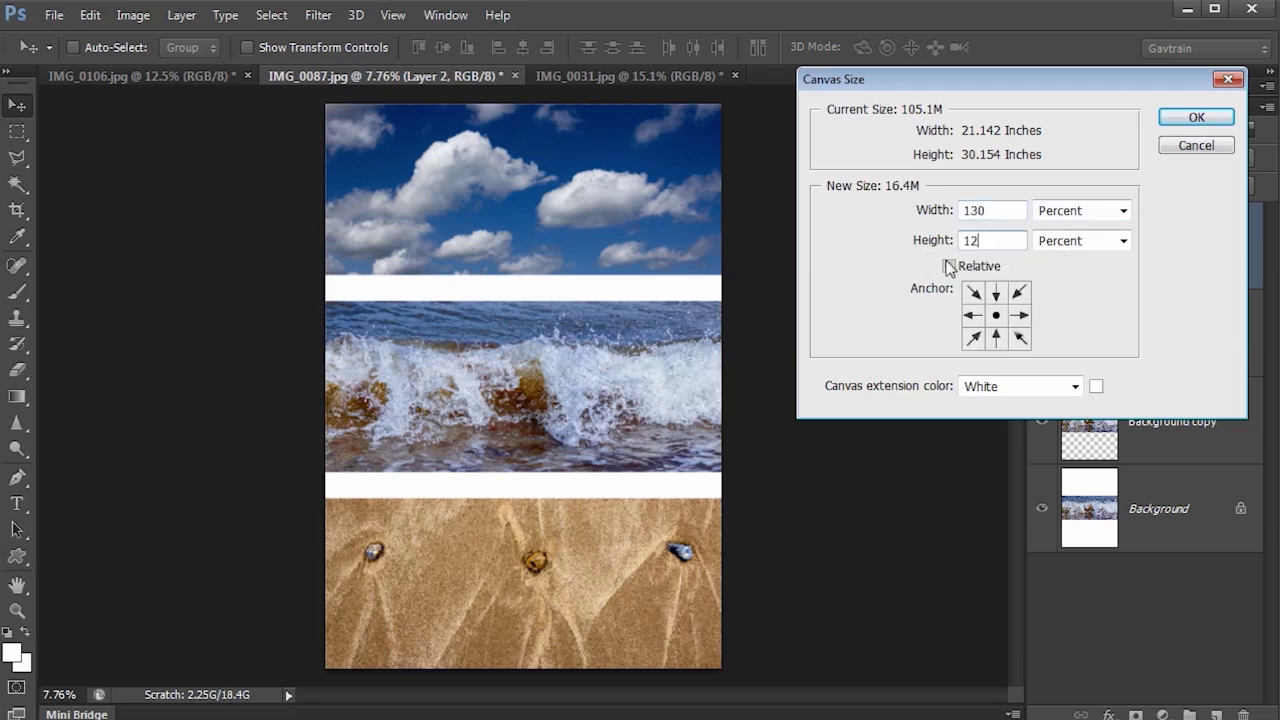
left_click(1194, 119)
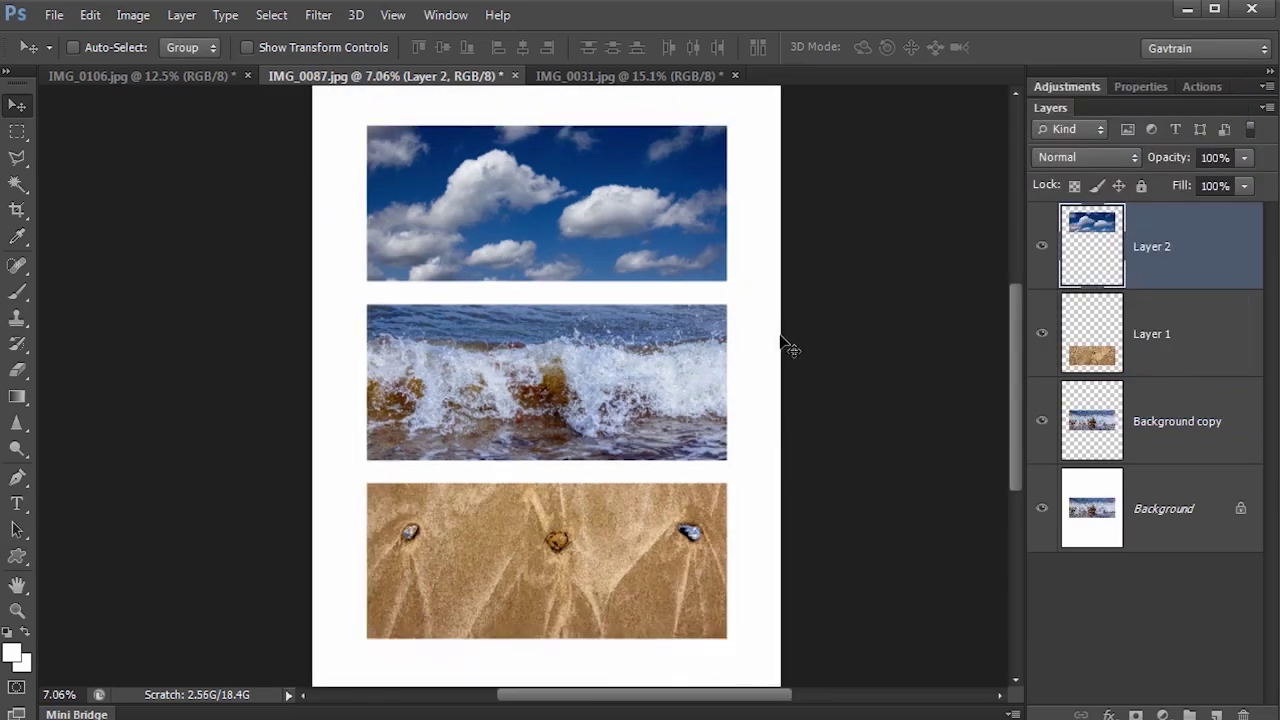
key("ctrl+0")
scroll(791, 338, "up", 1)
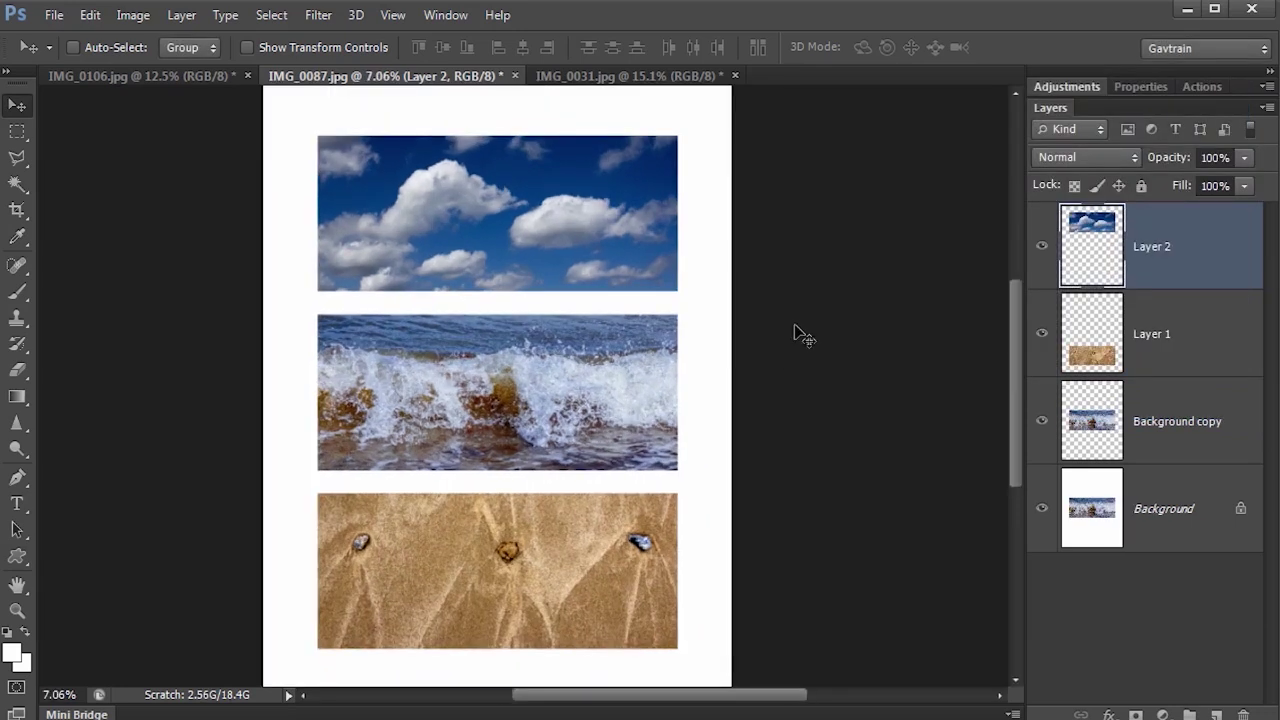
Duplicate Layer 2, Layer 1 and Background copy via the New Layer icon, then select Layer 2
scroll(794, 332, "down", 1)
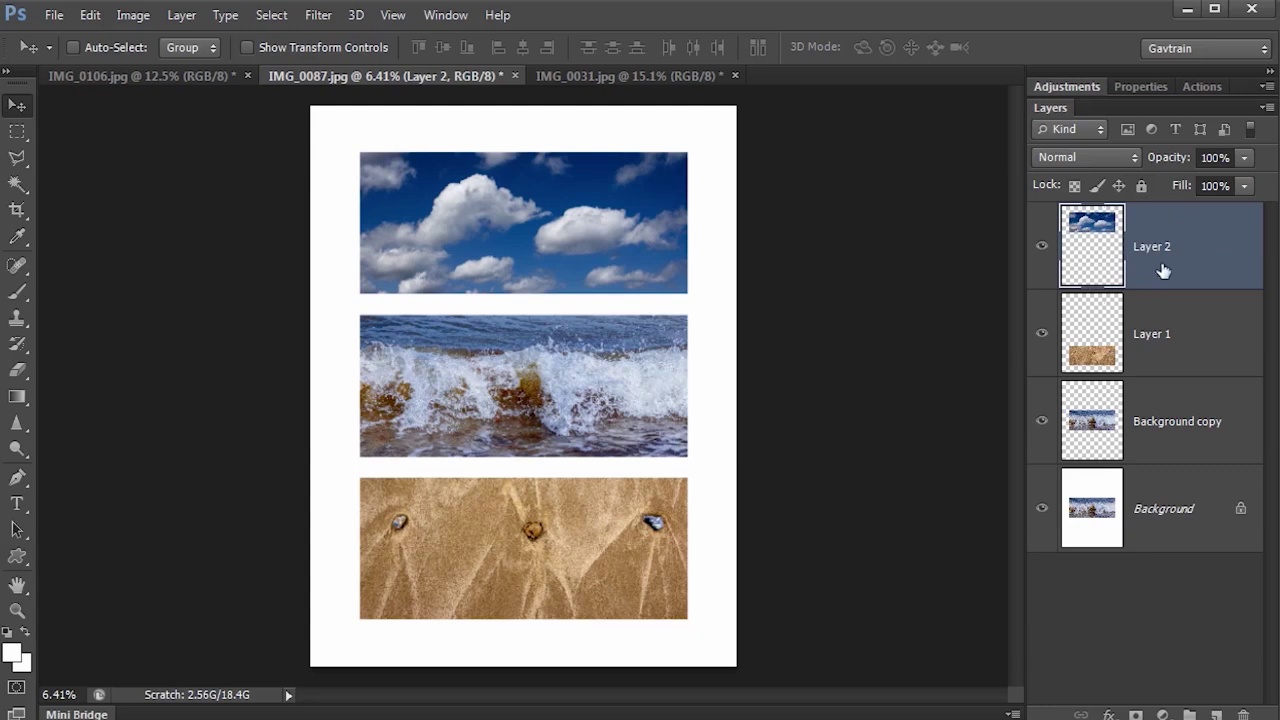
left_click(1183, 443, "shift")
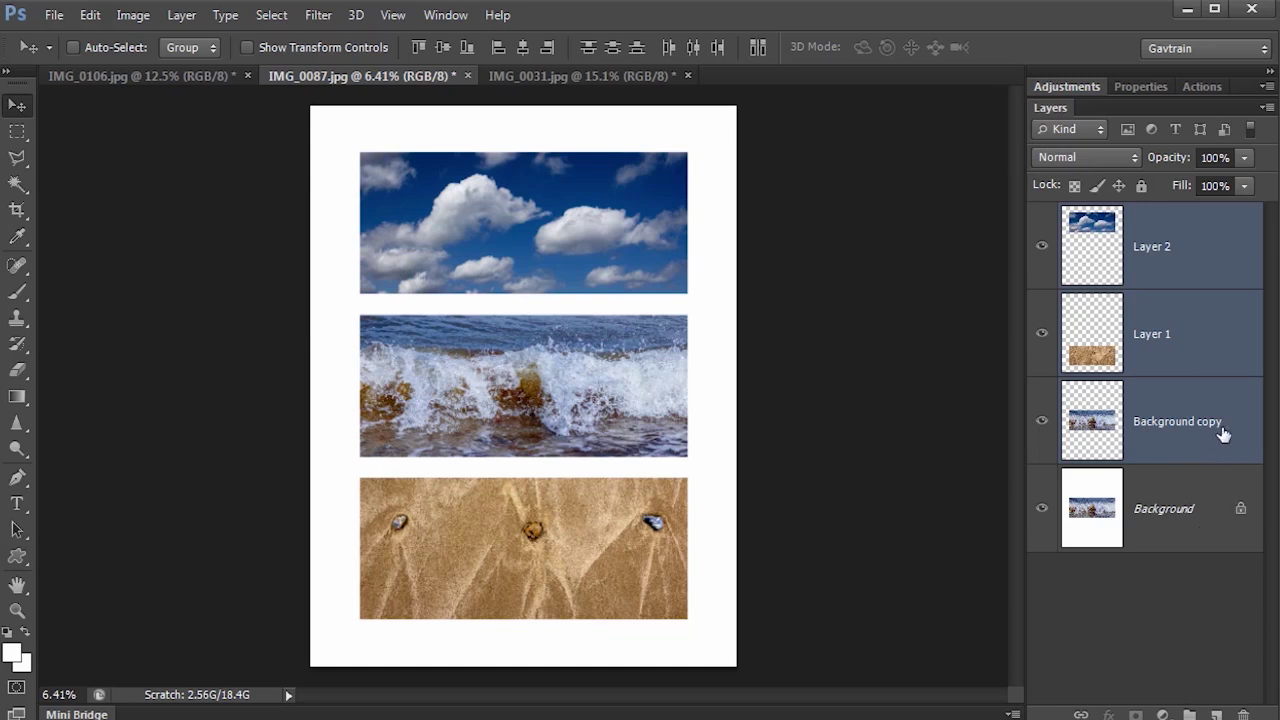
left_click_drag(1184, 440, 1217, 714)
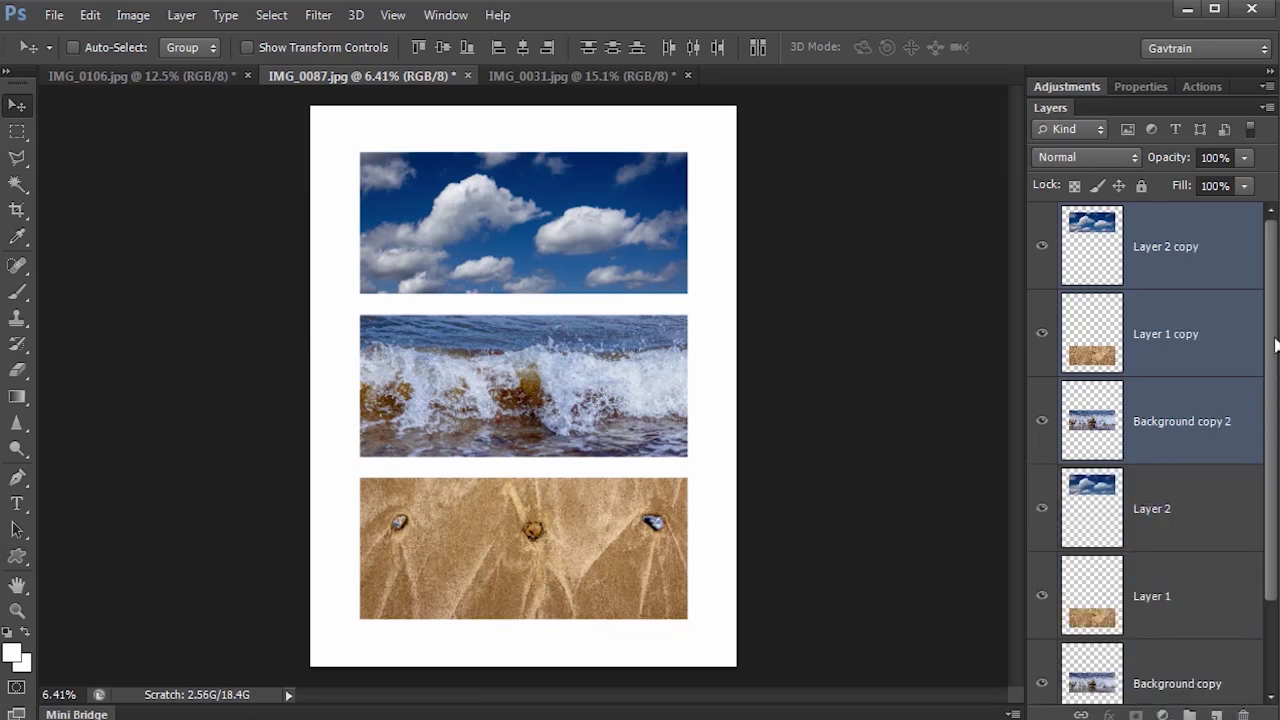
left_click_drag(1274, 345, 1268, 457)
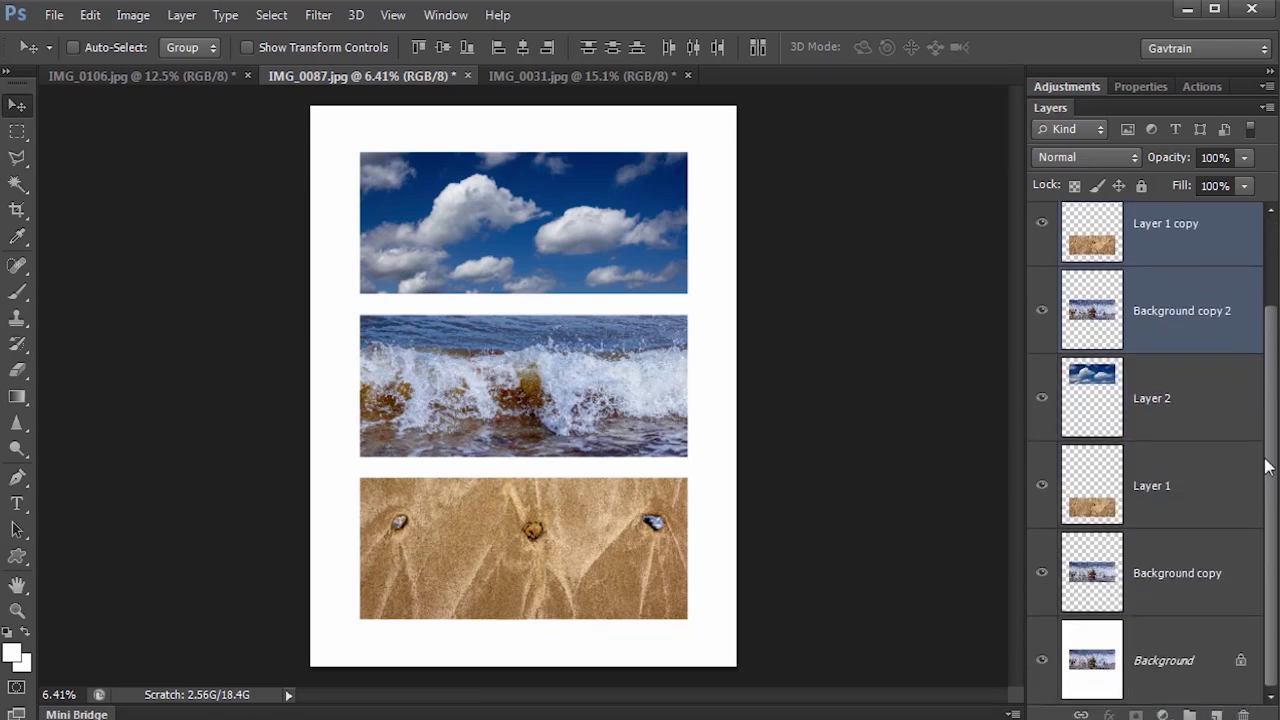
left_click(1220, 418)
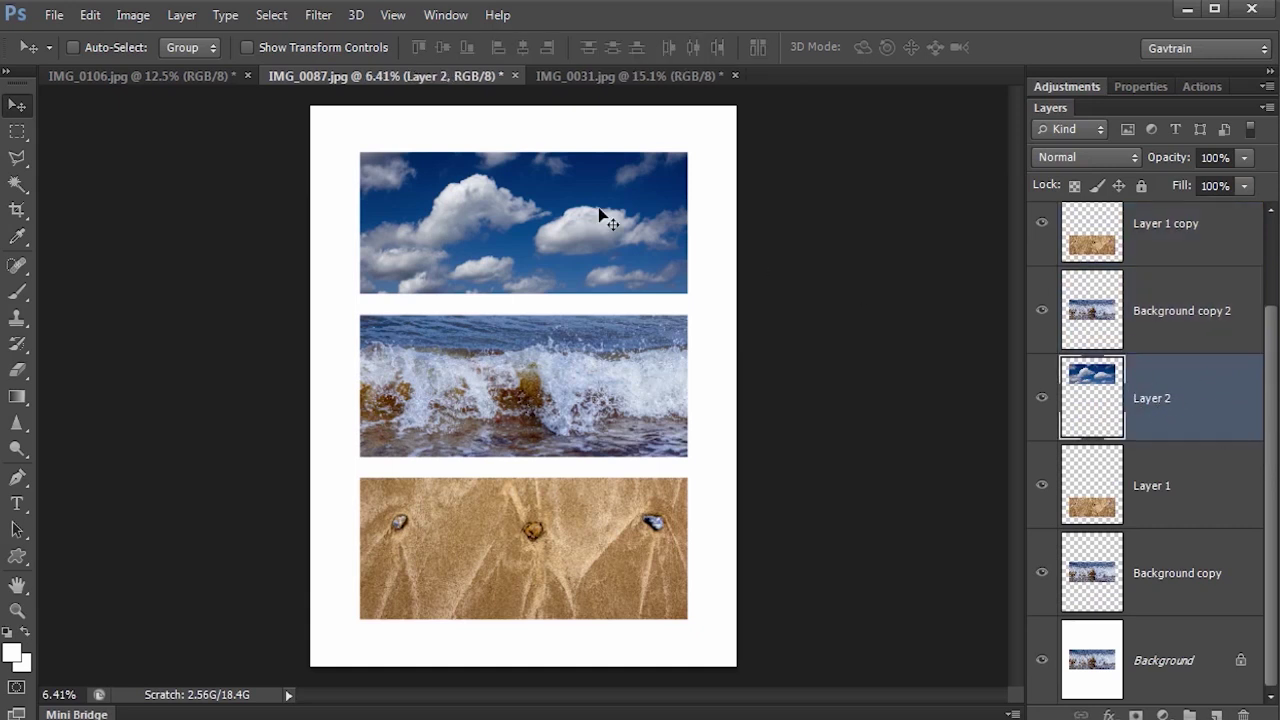
Free-transform Layer 2's sky to 130% width and 140.77% height, filling the page top down to the sea
left_click(90, 15)
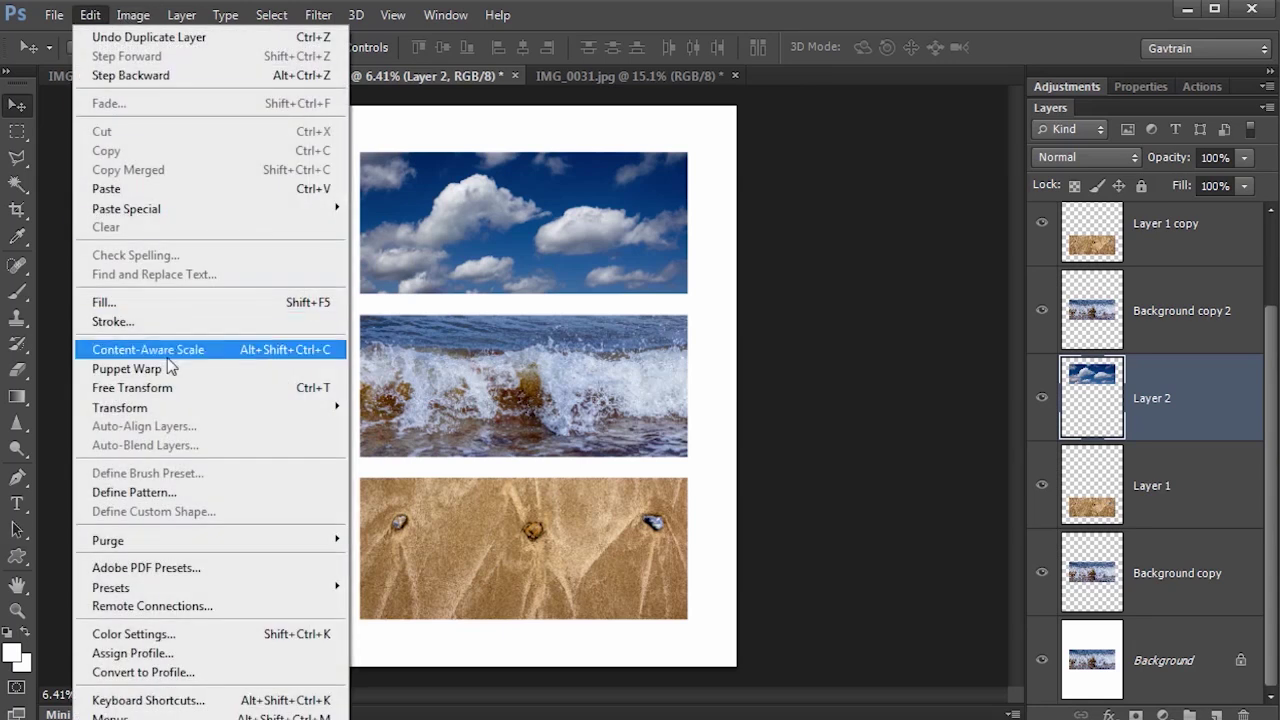
left_click(174, 390)
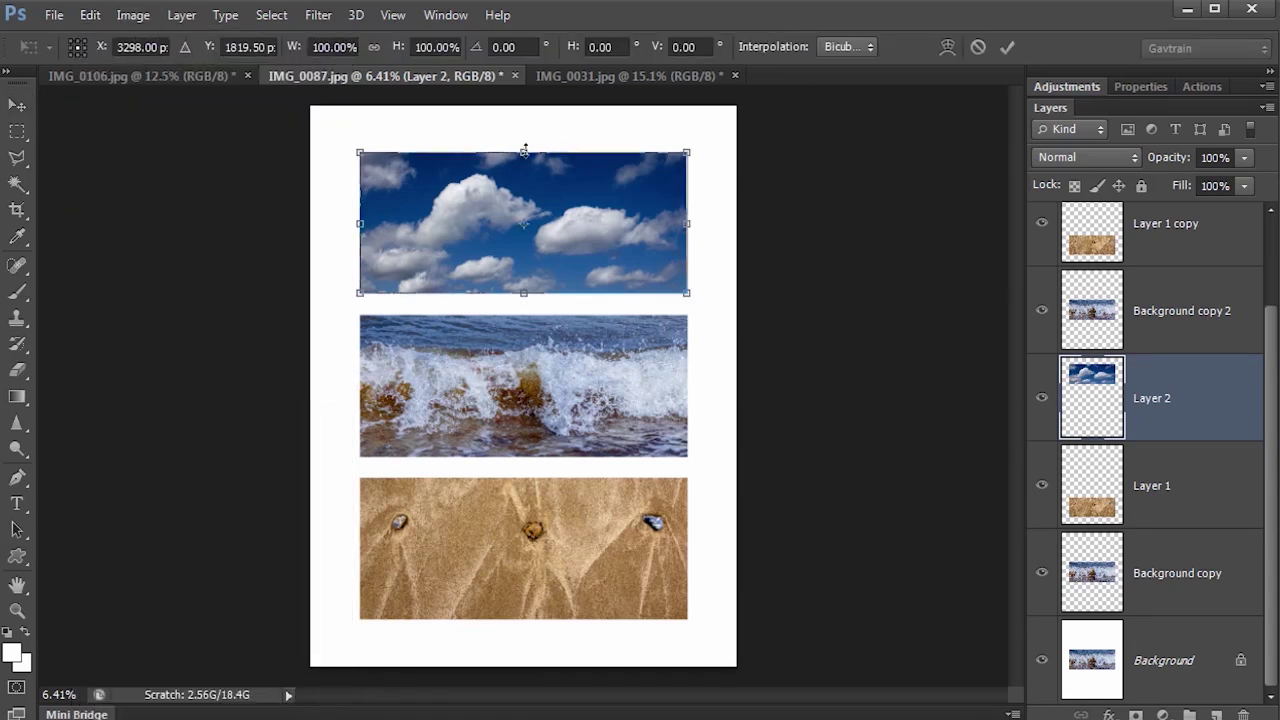
left_click_drag(524, 150, 524, 106)
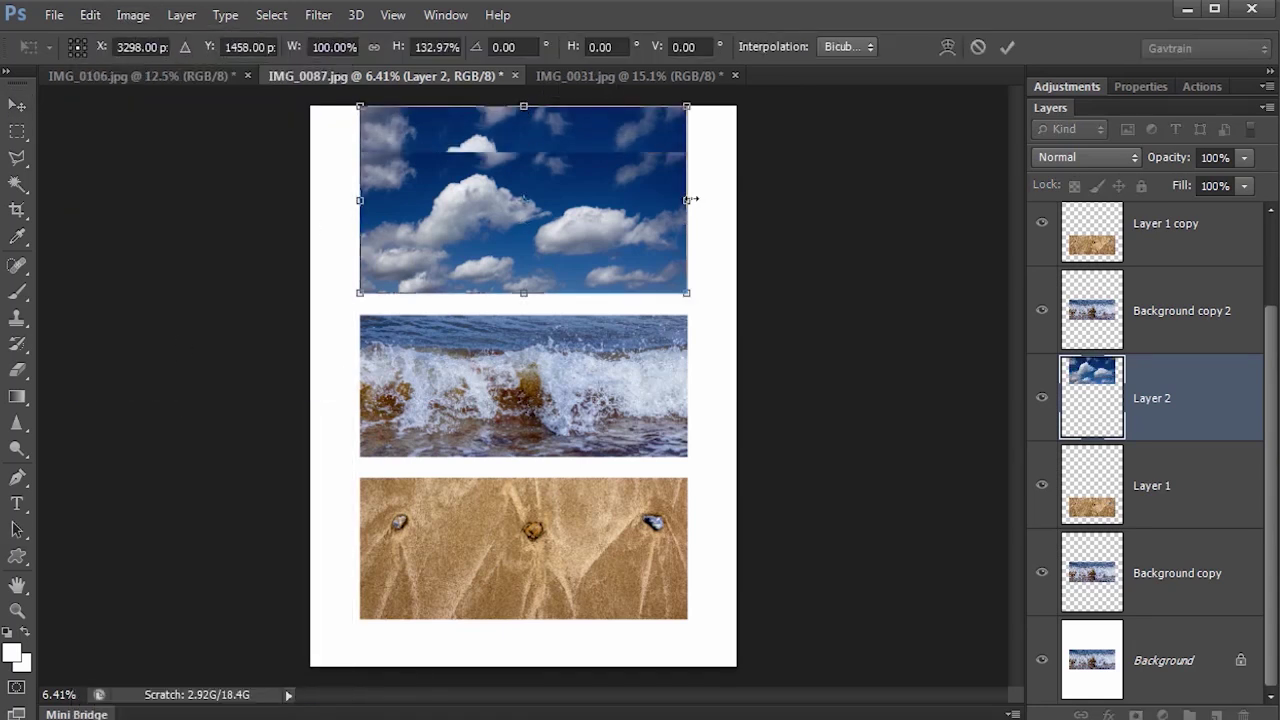
left_click_drag(687, 201, 737, 200)
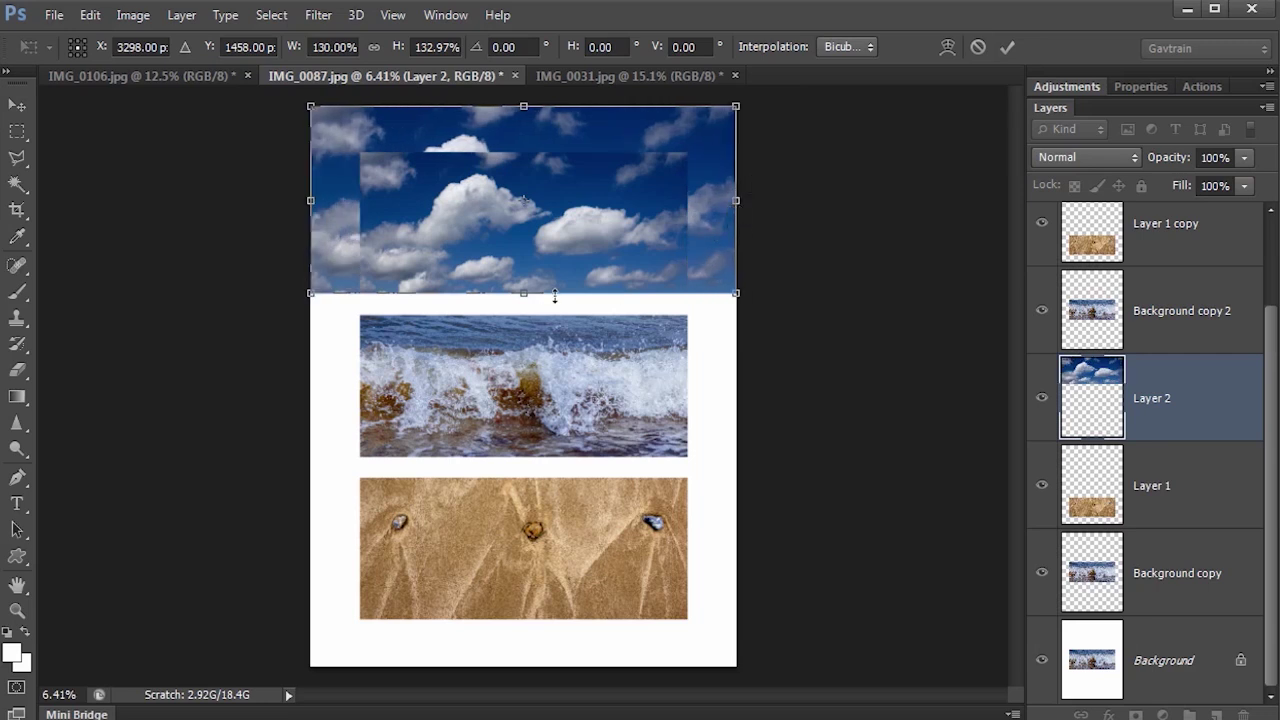
left_click_drag(524, 296, 525, 301)
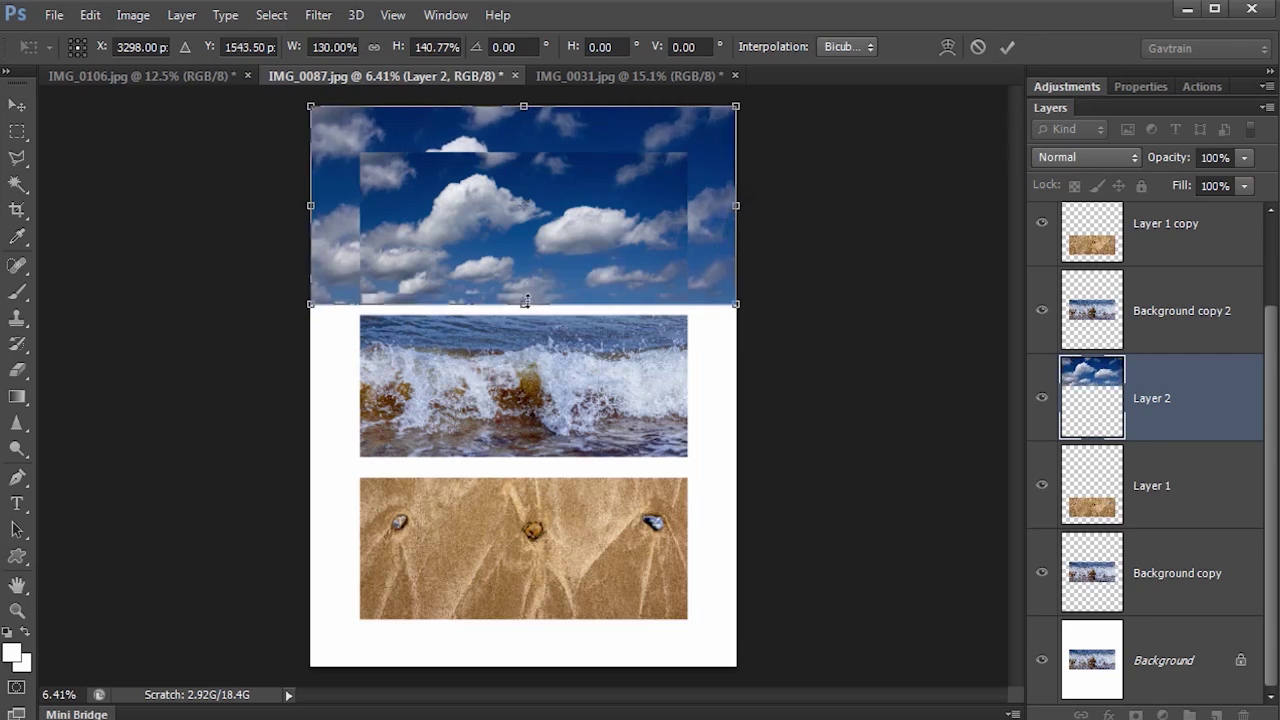
left_click(1007, 47)
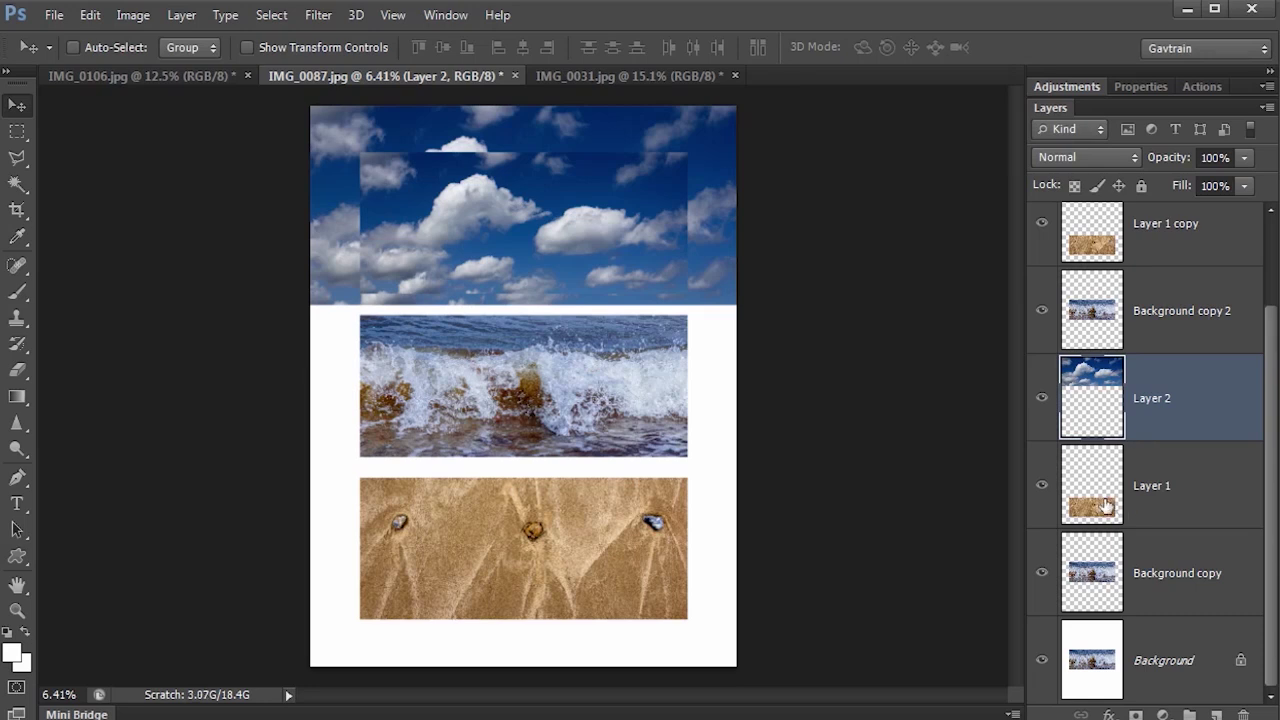
Stretch the sand layer, Layer 1, to full page width and from the sea photo to the page bottom
left_click(1105, 507)
left_click(90, 15)
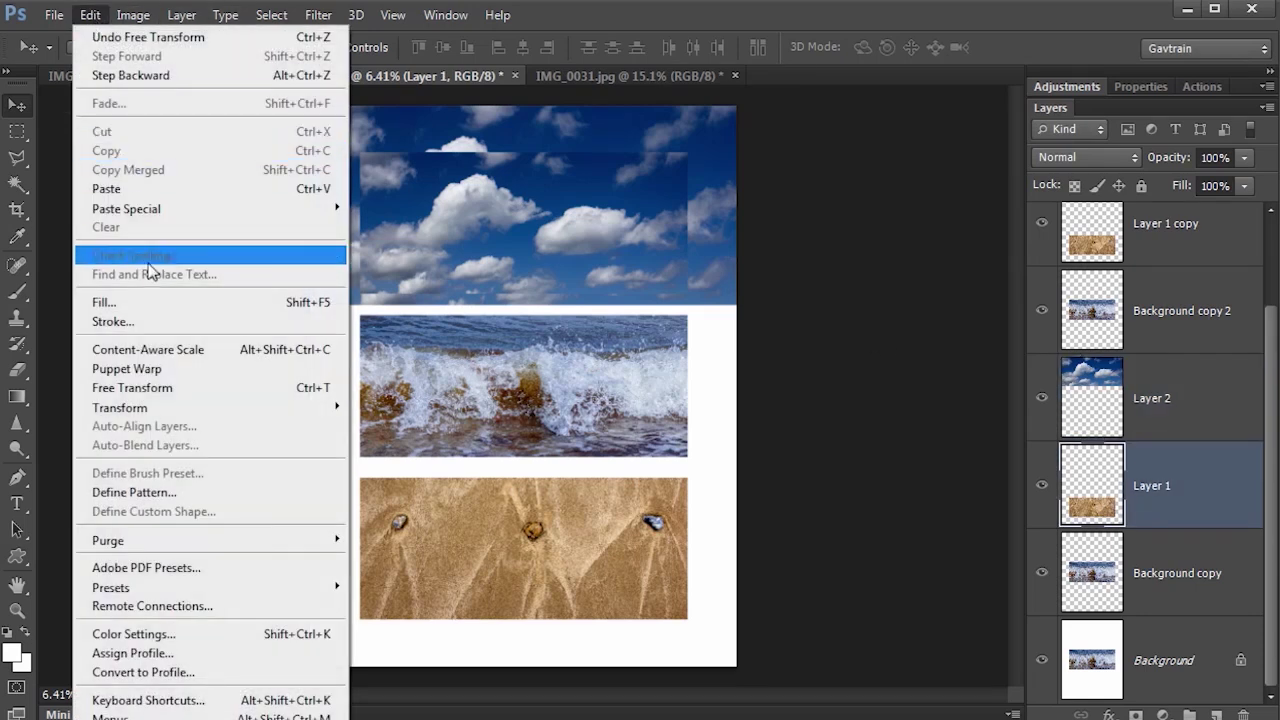
left_click(158, 388)
left_click_drag(700, 550, 742, 550)
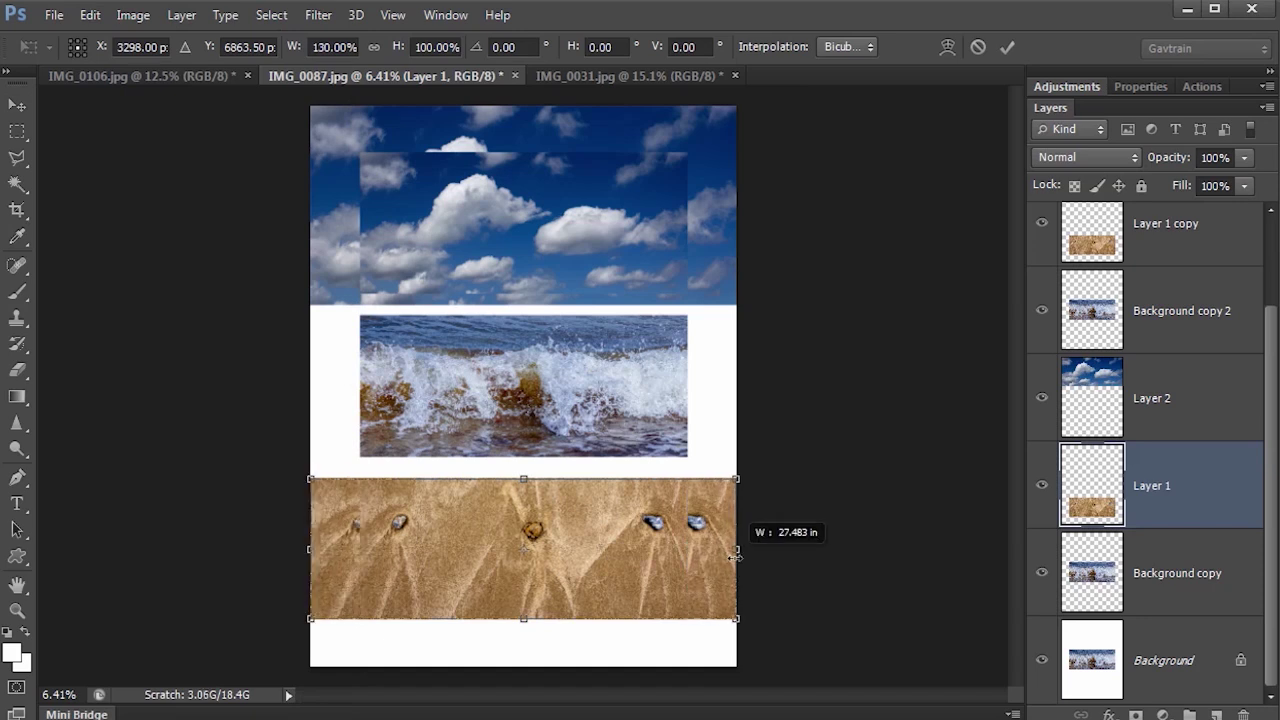
left_click_drag(523, 622, 523, 665)
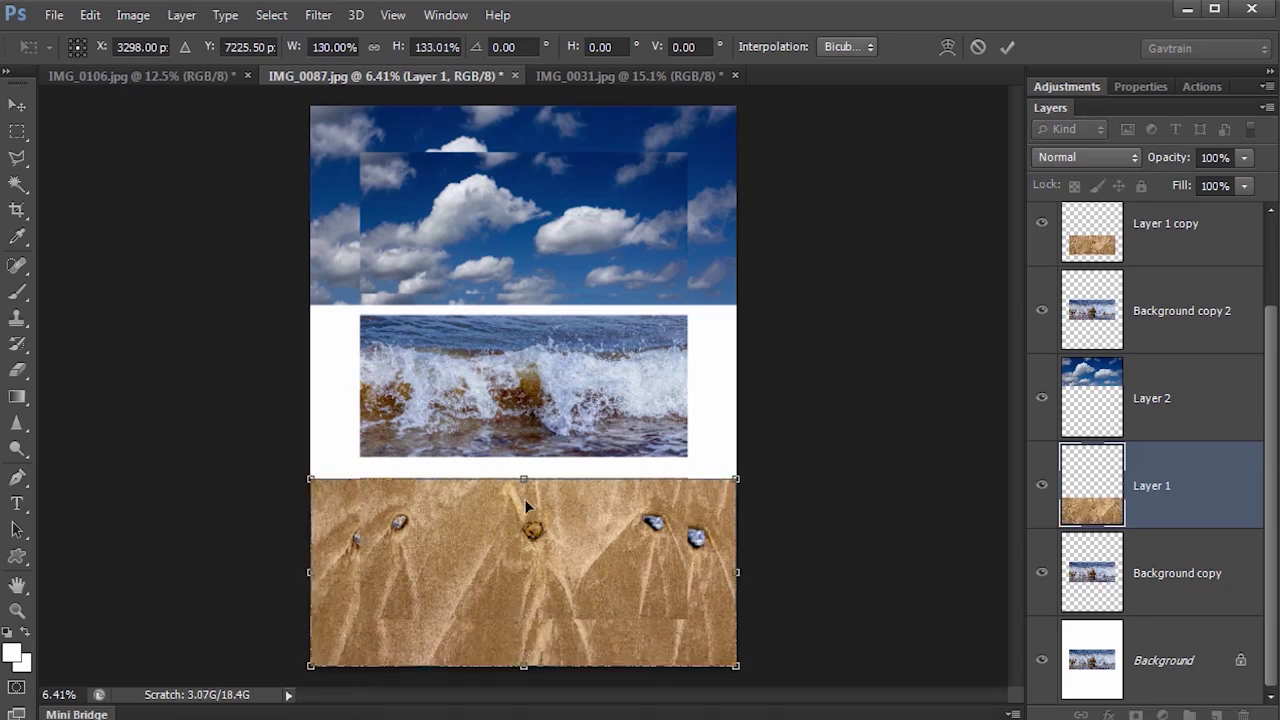
left_click_drag(524, 479, 524, 467)
left_click(1007, 47)
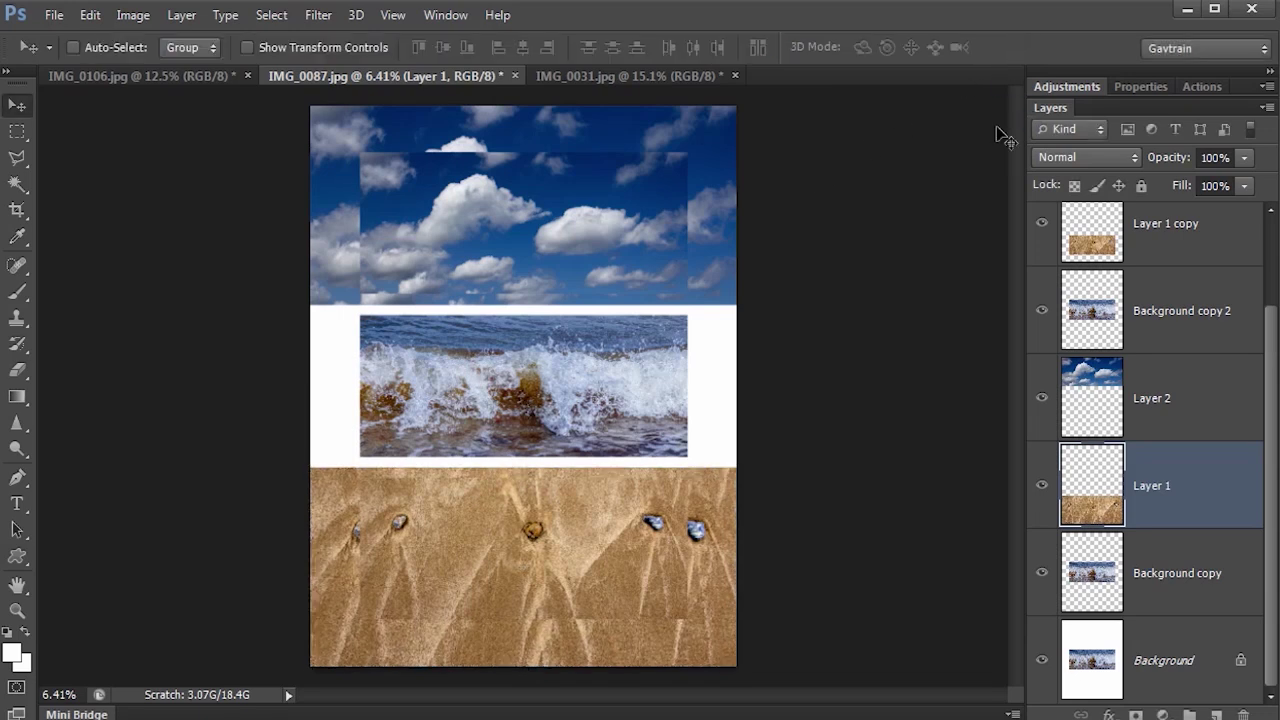
Stretch the Background copy wave layer to 130% × 114.41%, spanning the page between sky and sand
left_click(1126, 592)
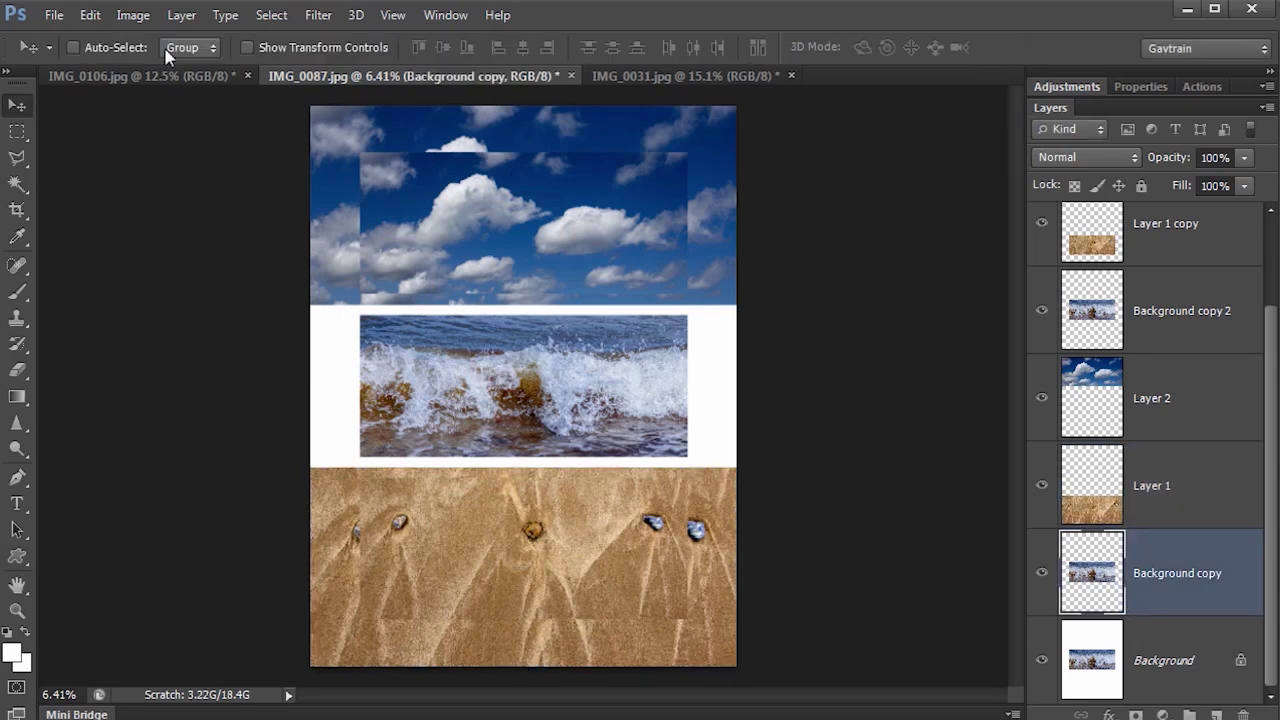
left_click(90, 15)
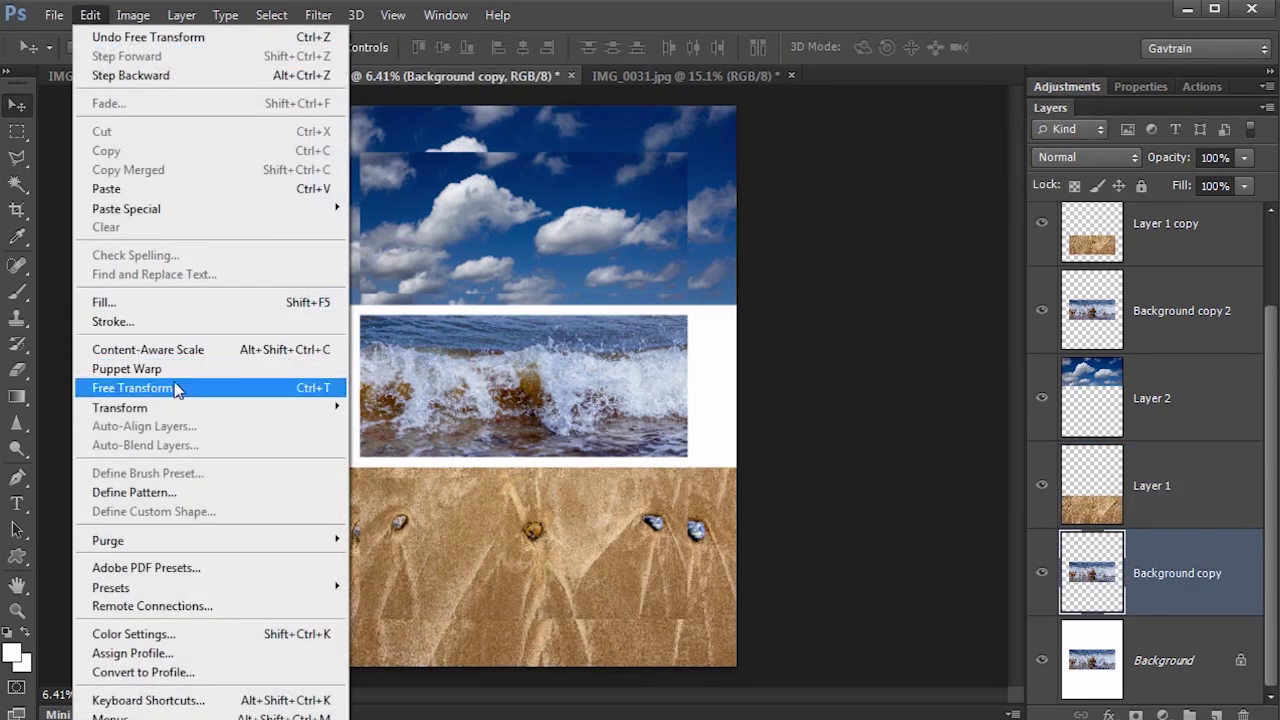
left_click(130, 388)
left_click_drag(687, 386, 737, 386)
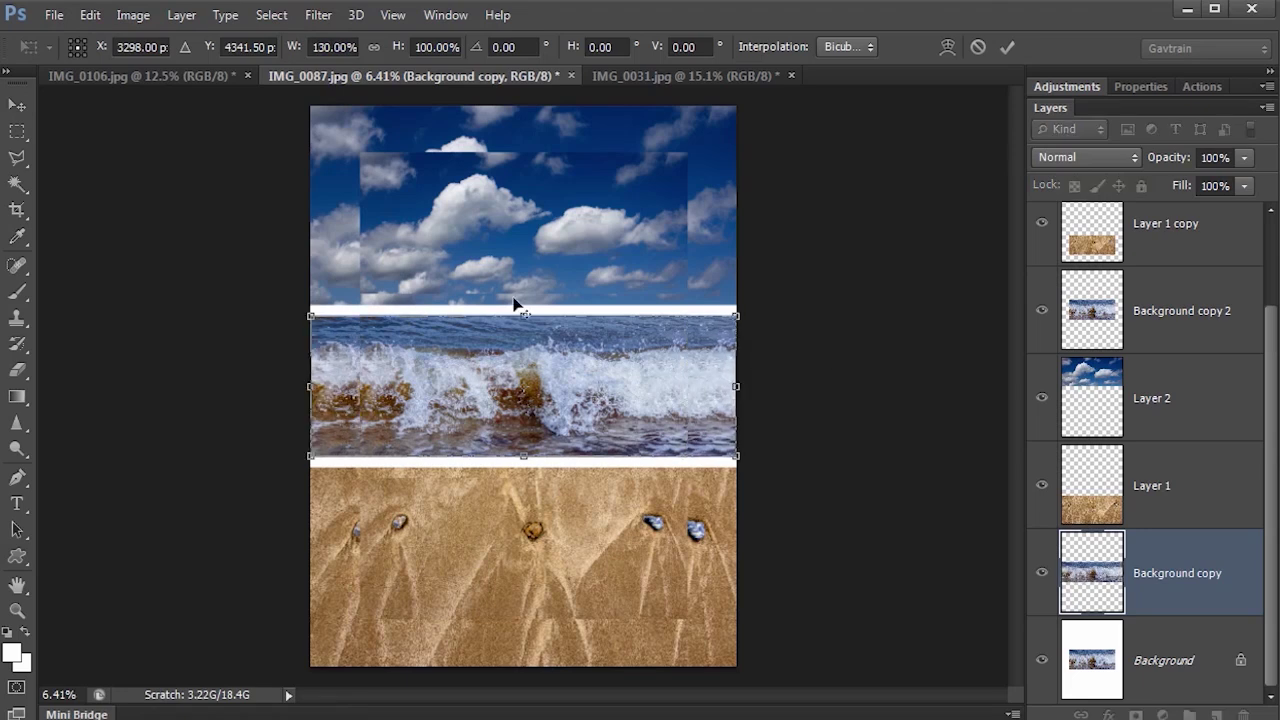
left_click_drag(524, 318, 524, 305)
left_click_drag(524, 457, 524, 466)
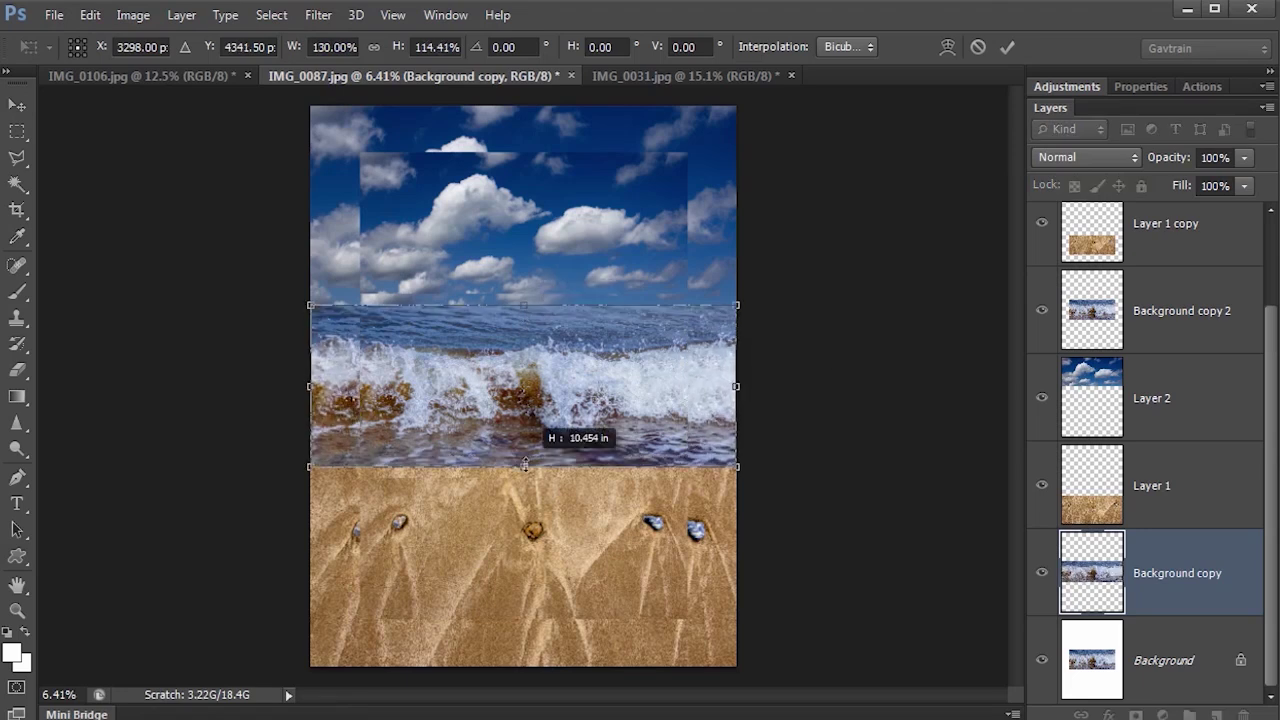
left_click(1006, 50)
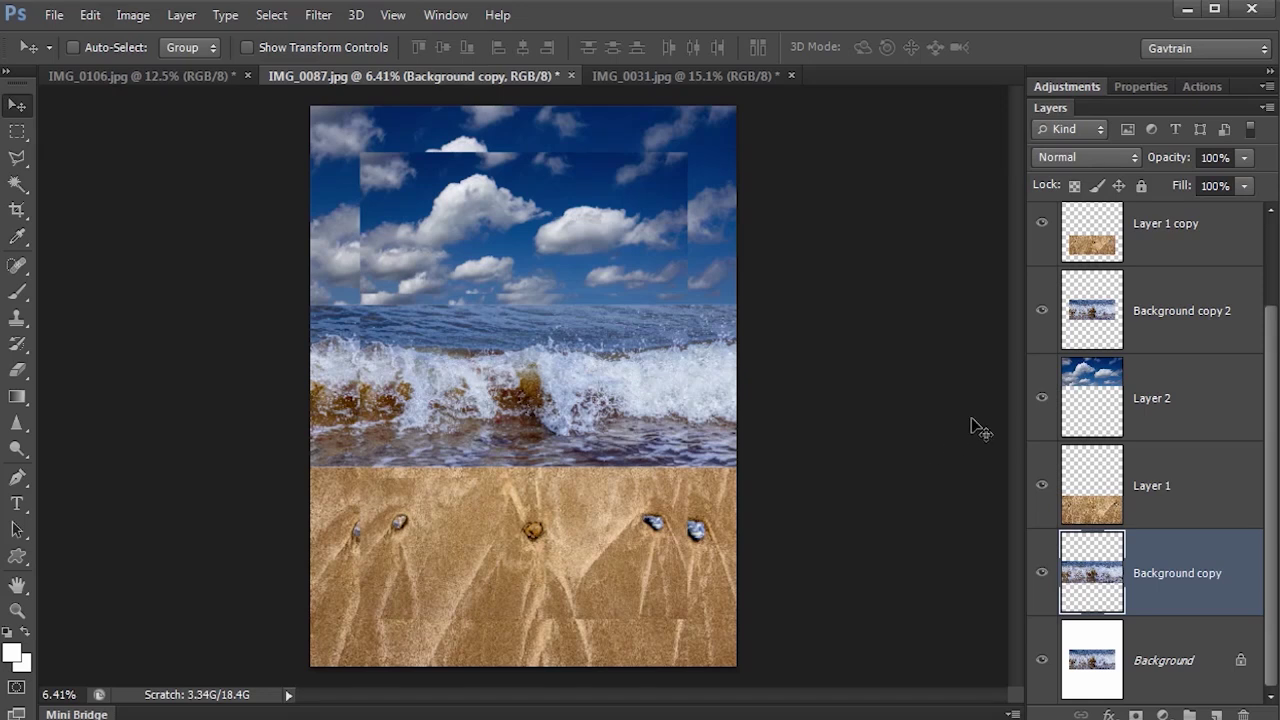
Merge Layer 2, Layer 1 and Background copy into one layer and set it to about 51% opacity
left_click(1212, 404)
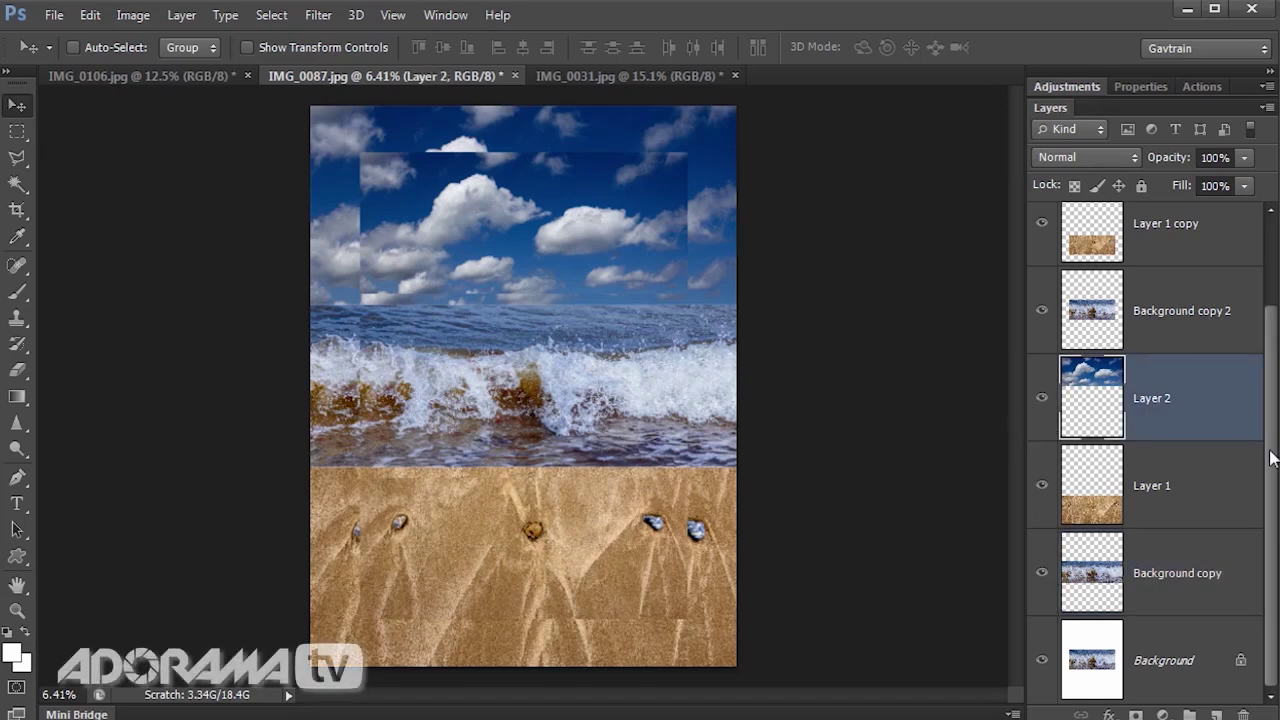
left_click(1217, 598, "shift")
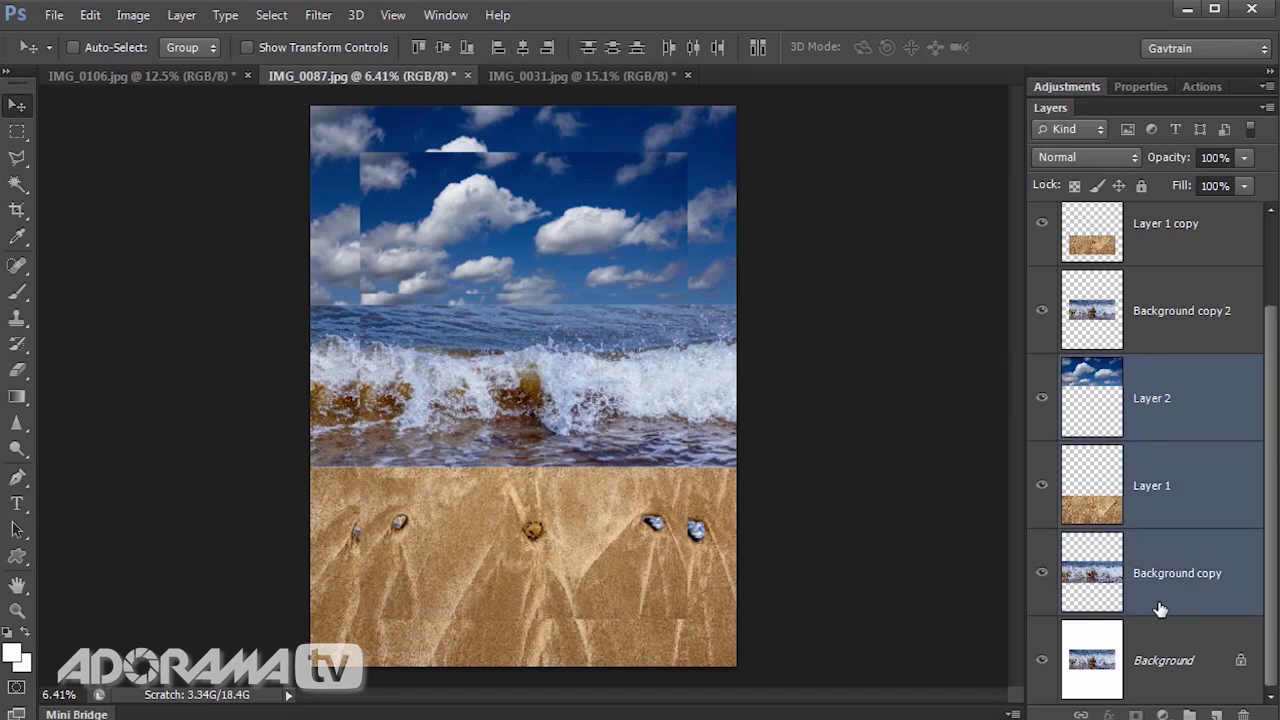
left_click(181, 16)
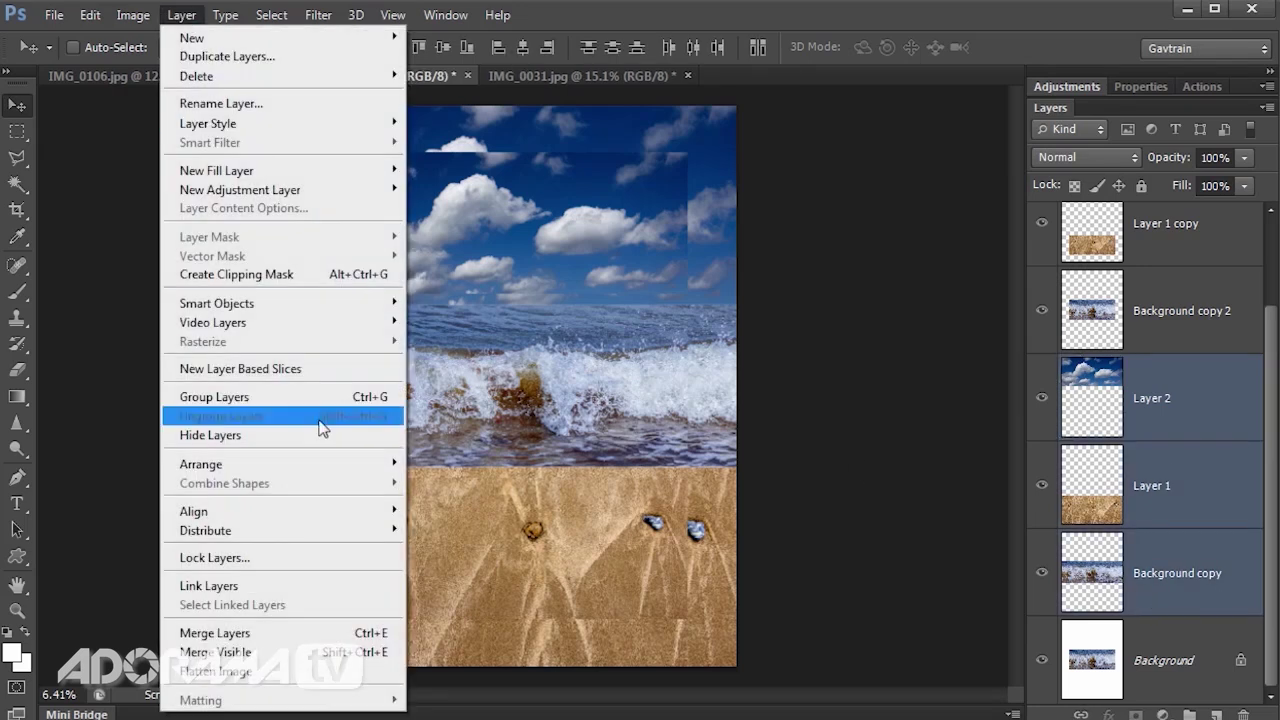
left_click(281, 636)
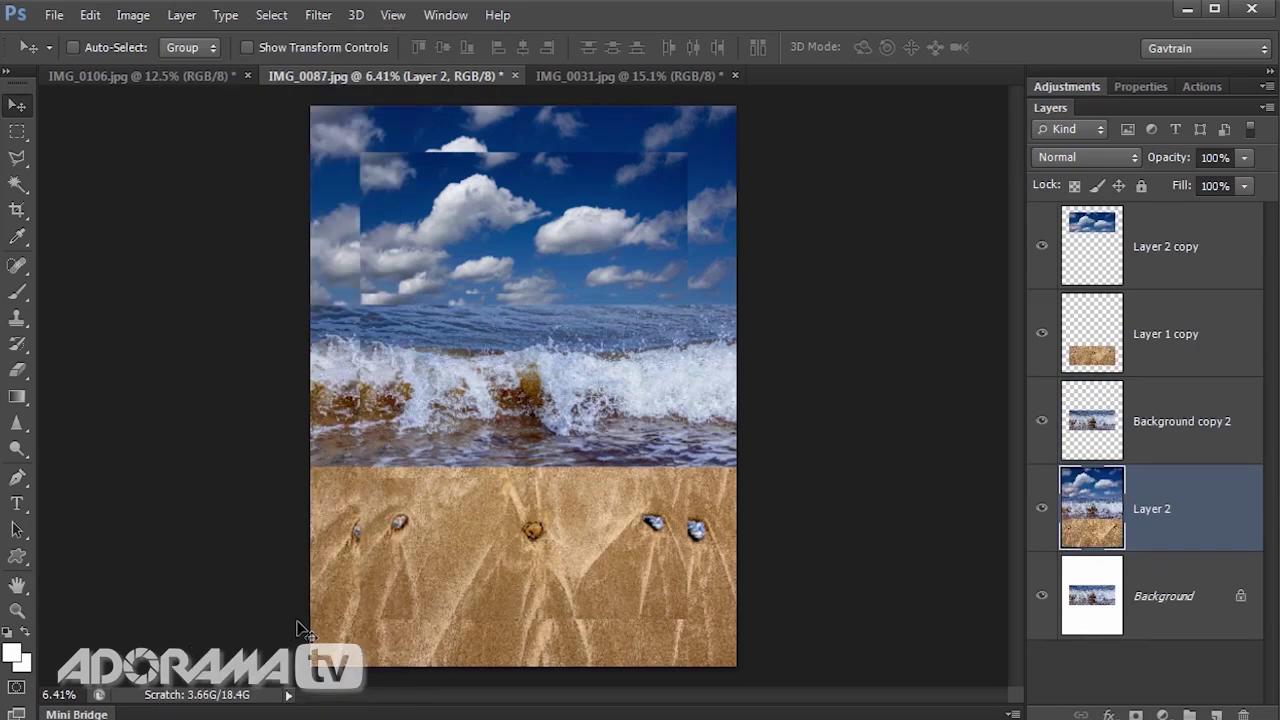
left_click(1243, 159)
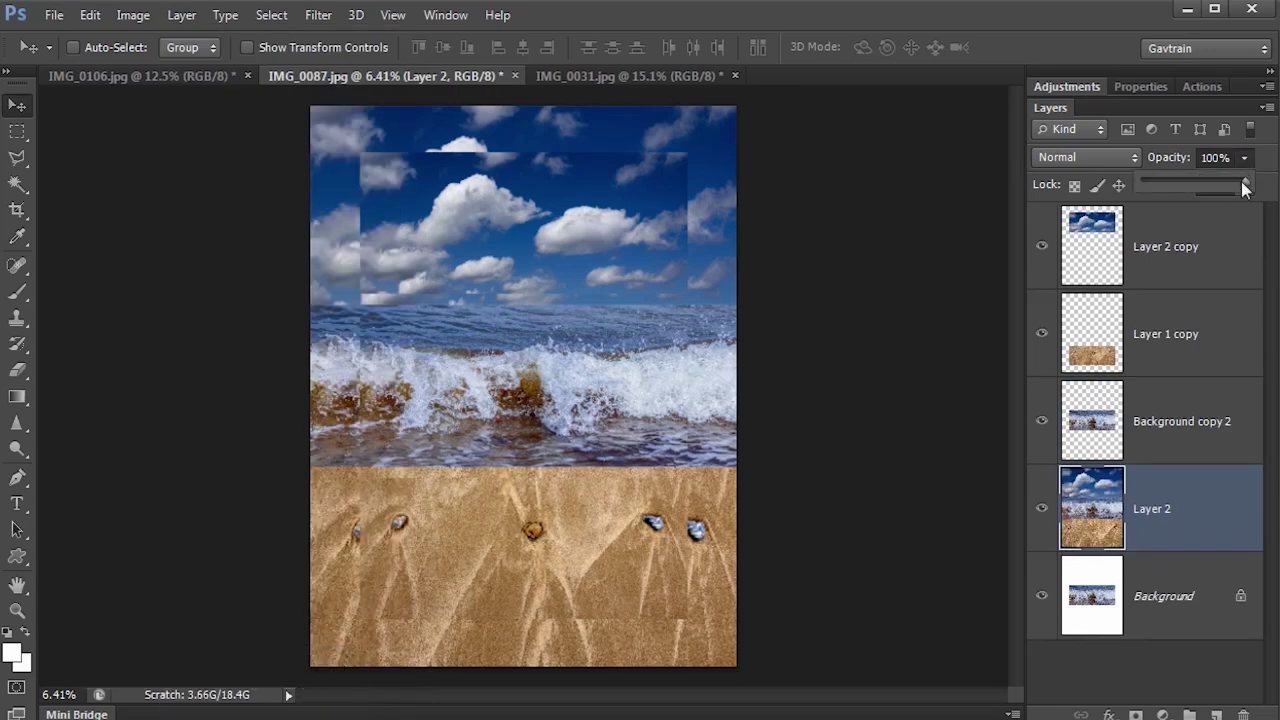
left_click_drag(1201, 196, 1200, 196)
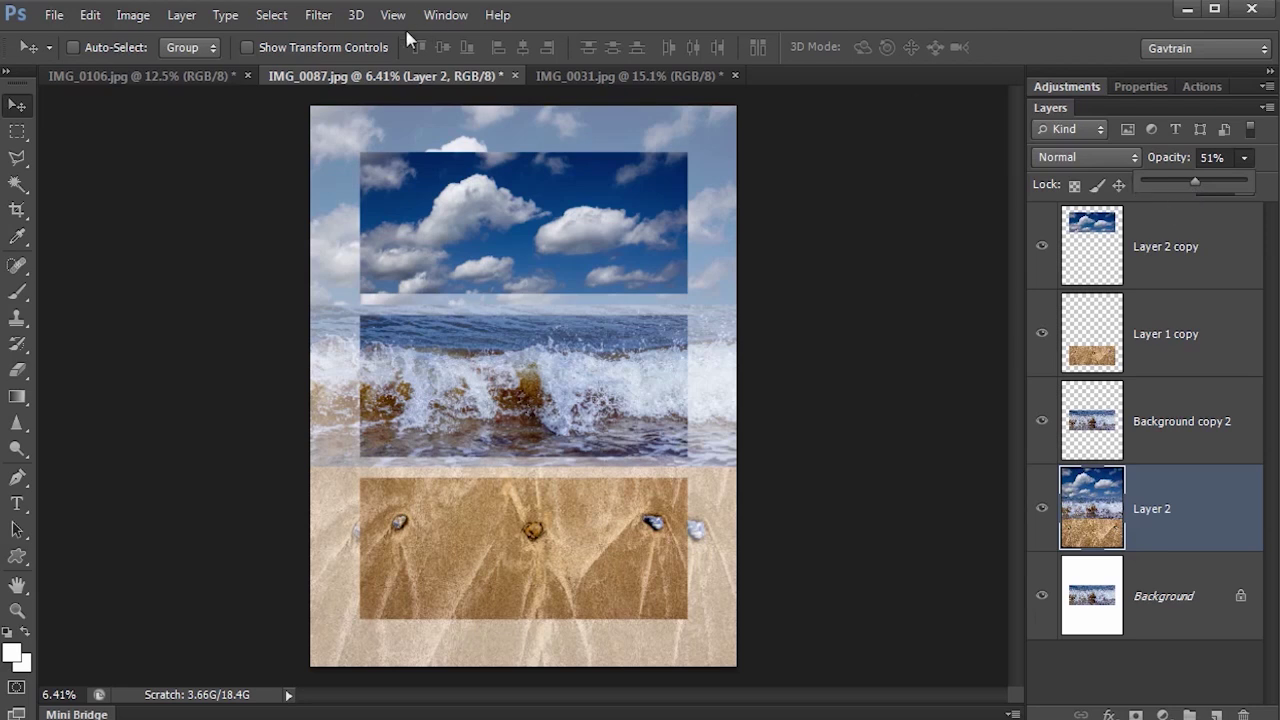
Apply a Gaussian Blur with a 40.1-pixel radius to the merged backdrop layer
left_click(318, 15)
mouse_move(355, 228)
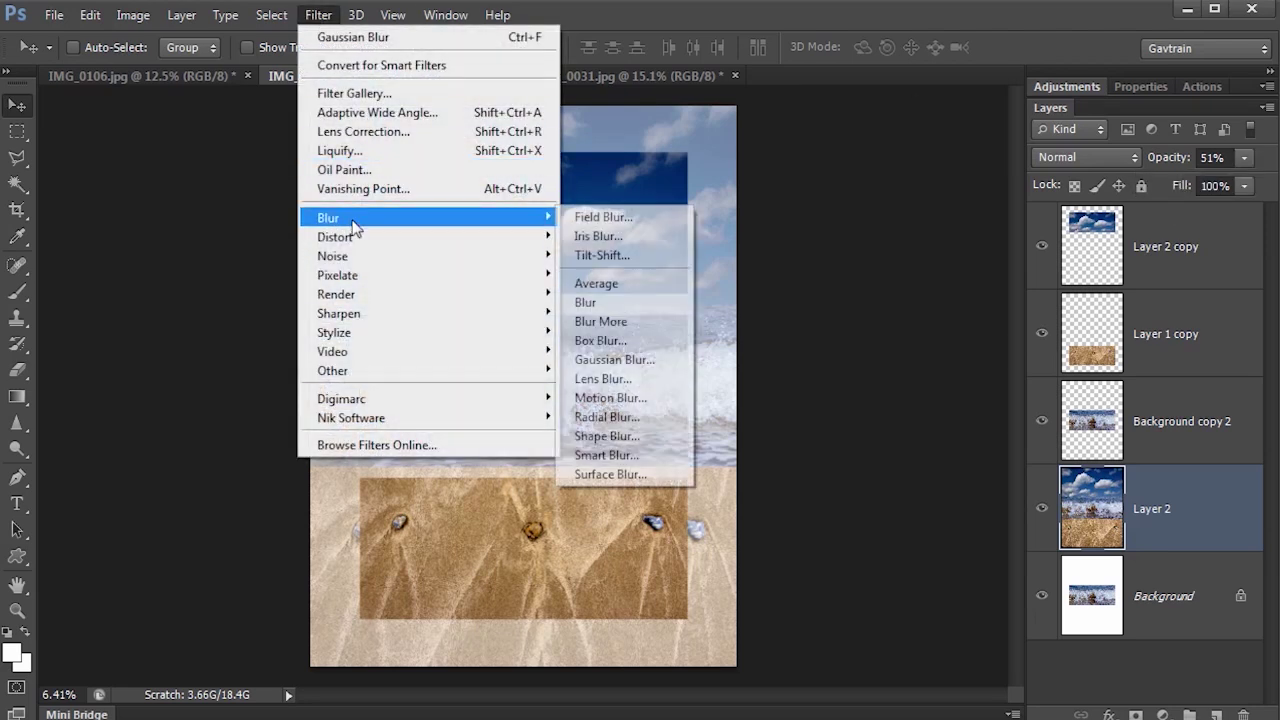
left_click(630, 359)
left_click_drag(772, 578, 756, 566)
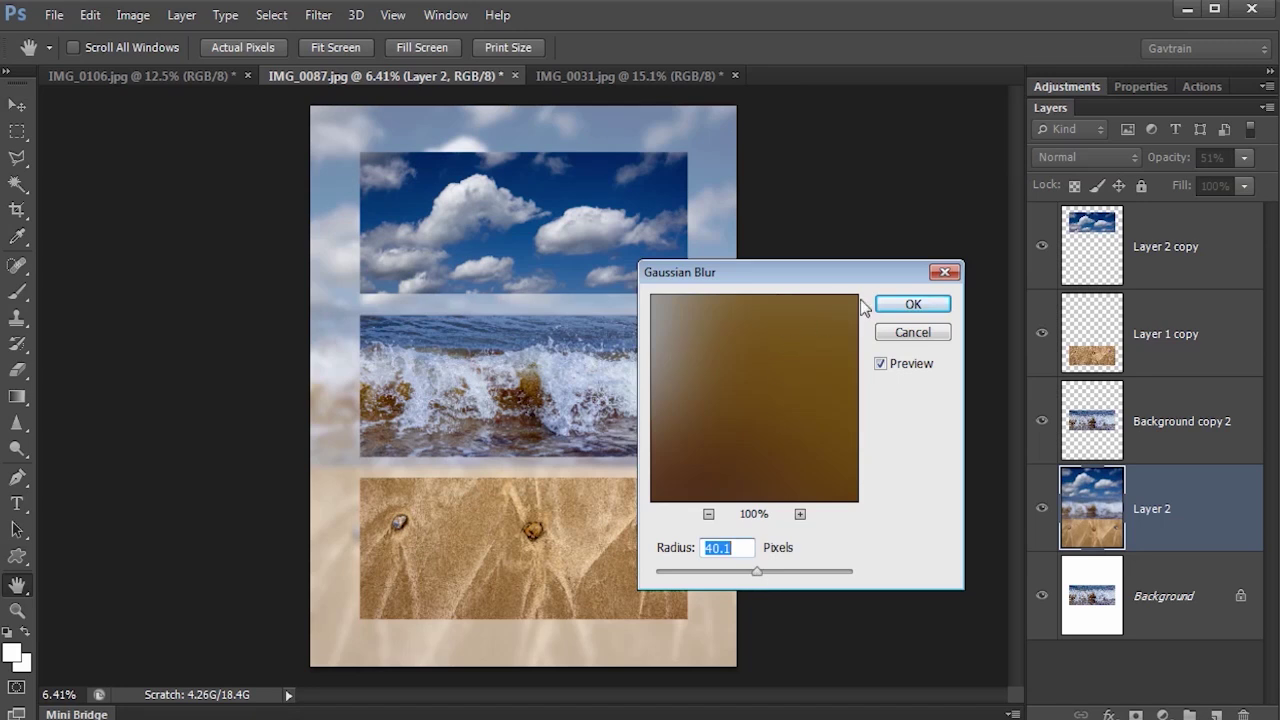
left_click(893, 308)
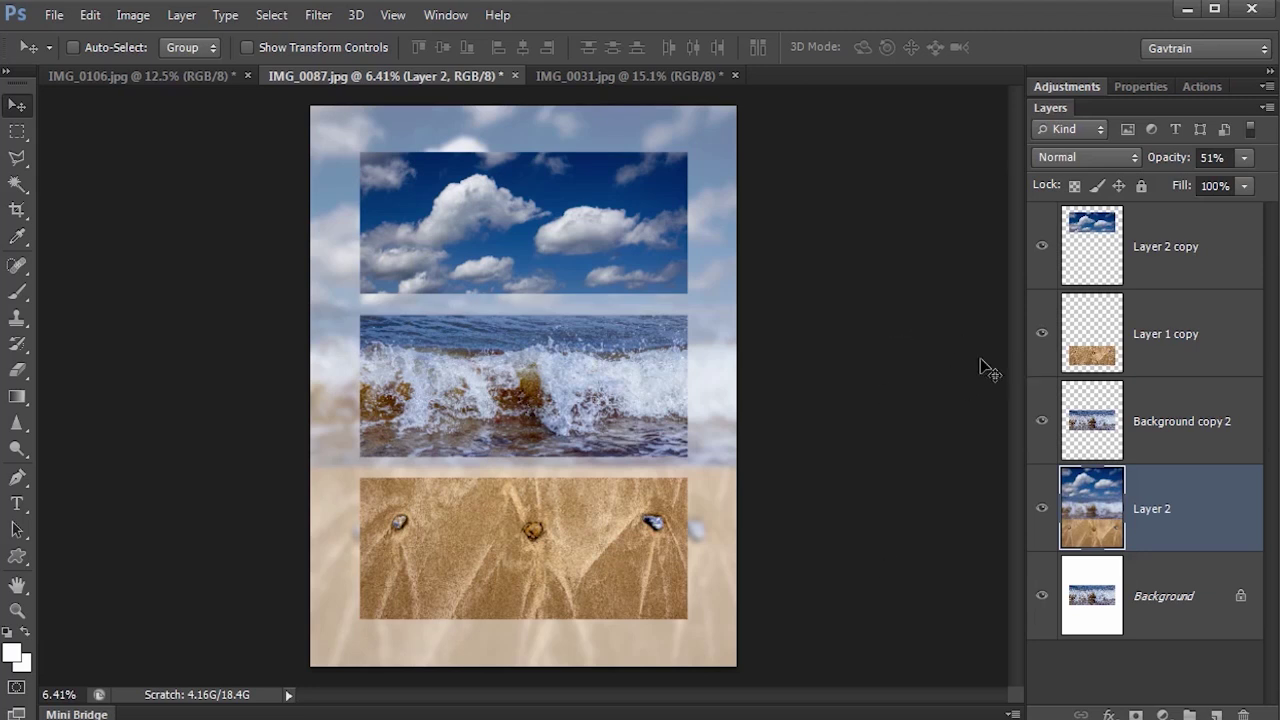
left_click(1155, 266)
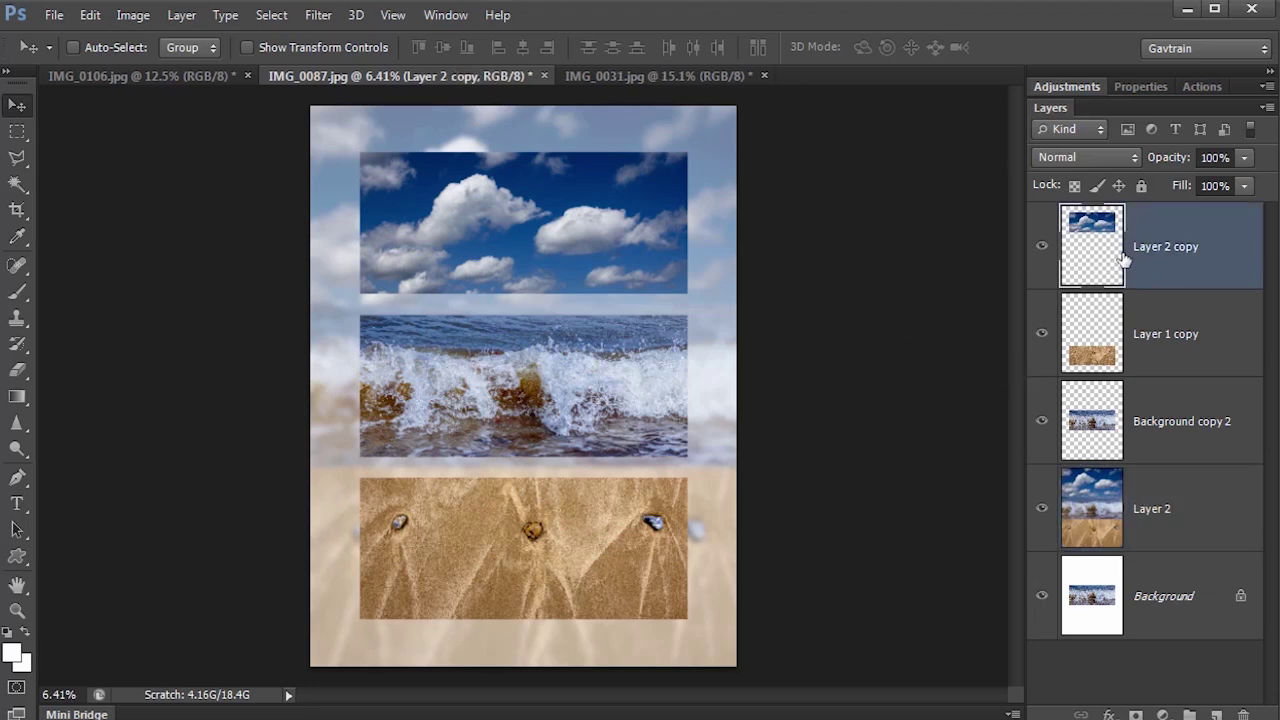
Give Layer 2 copy a lighter drop shadow with 135 px distance and 106 px size, offset down-right
left_click(183, 16)
mouse_move(226, 124)
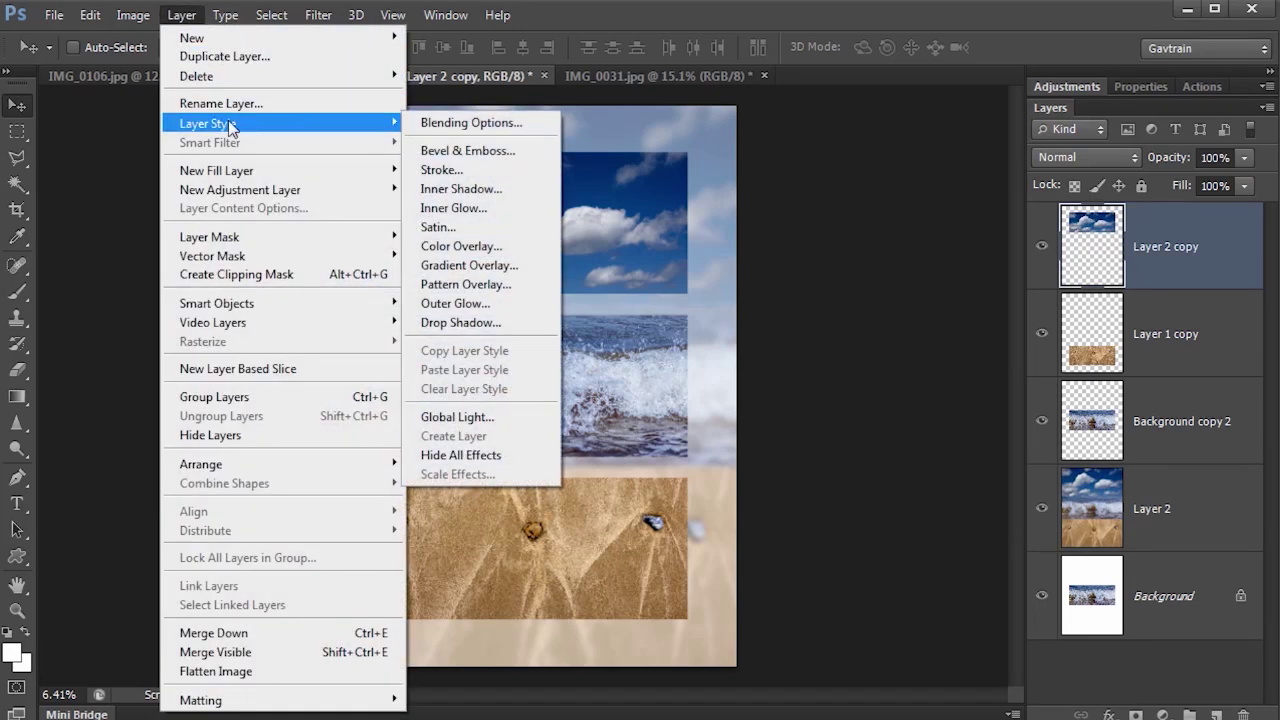
left_click(488, 322)
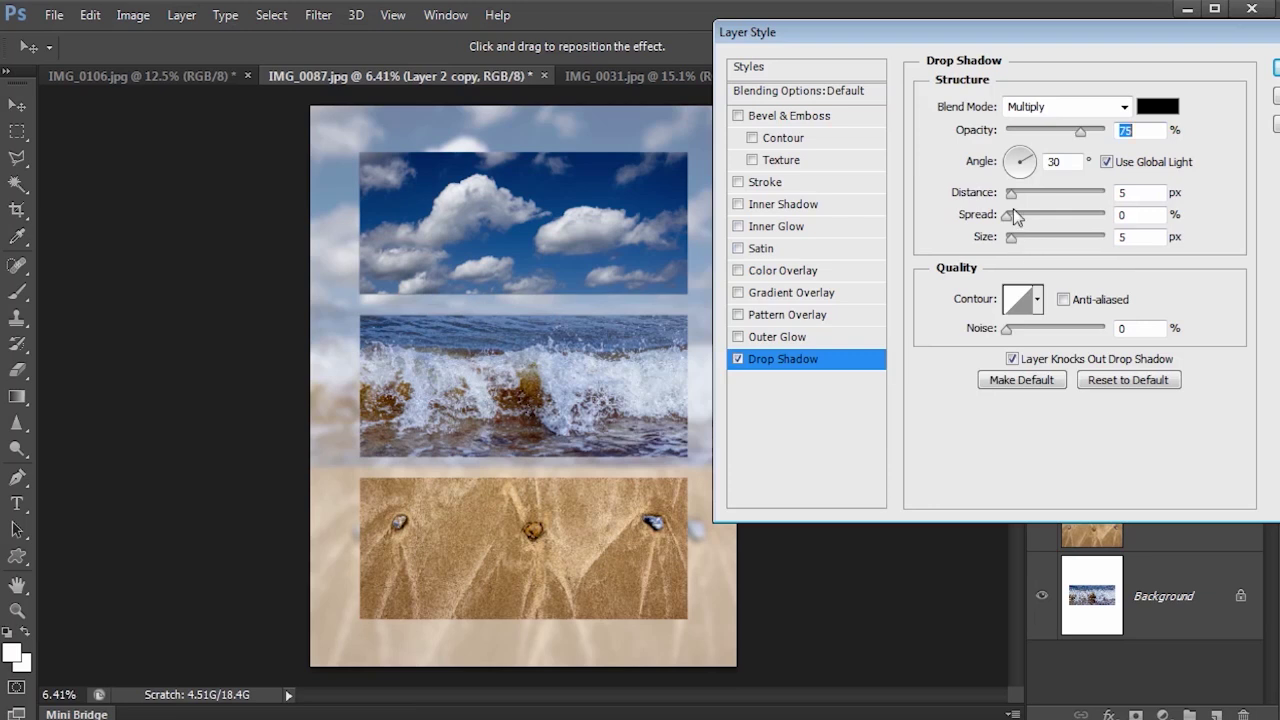
left_click_drag(1012, 195, 1032, 194)
left_click_drag(1011, 237, 1051, 252)
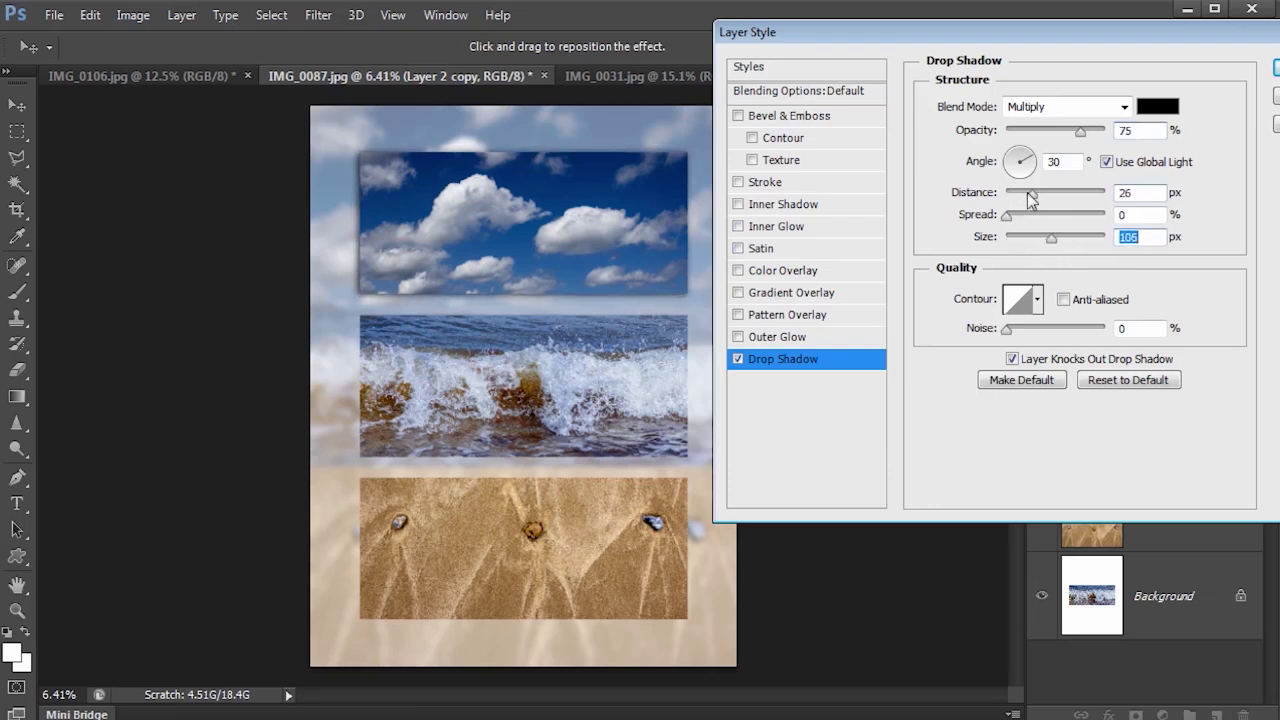
left_click_drag(519, 227, 519, 226)
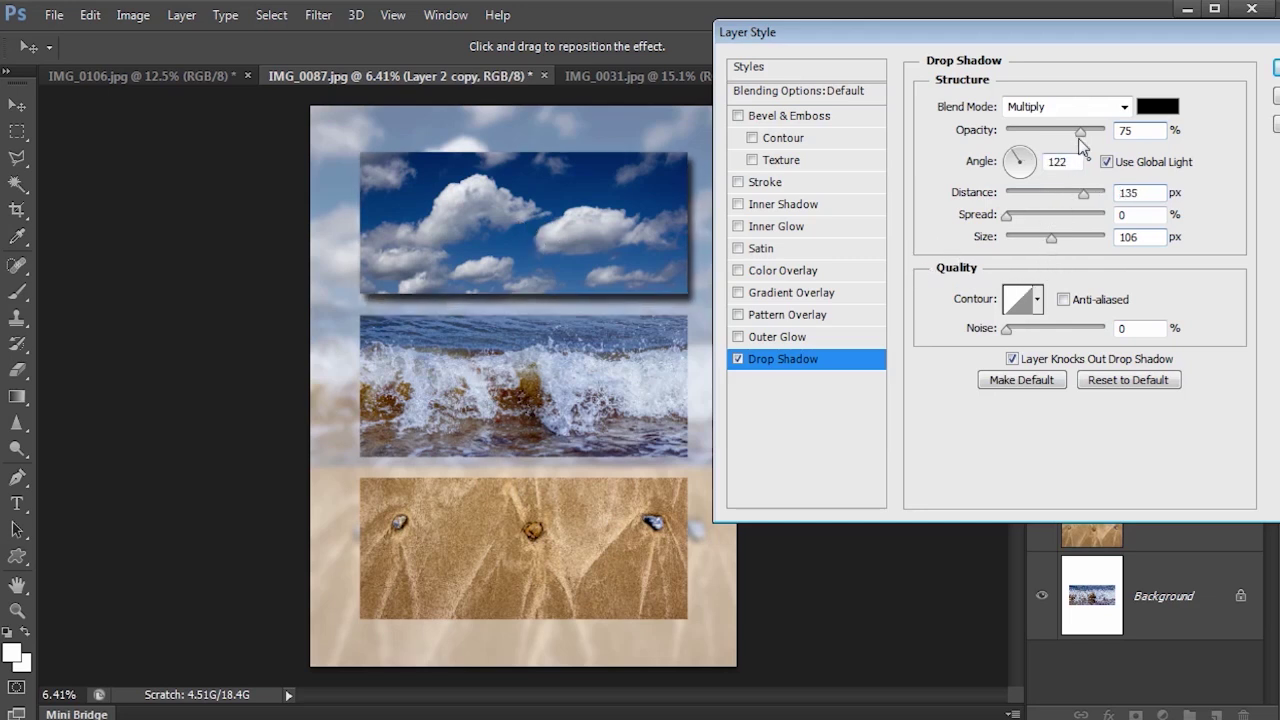
left_click_drag(1079, 134, 1056, 141)
left_click(1277, 66)
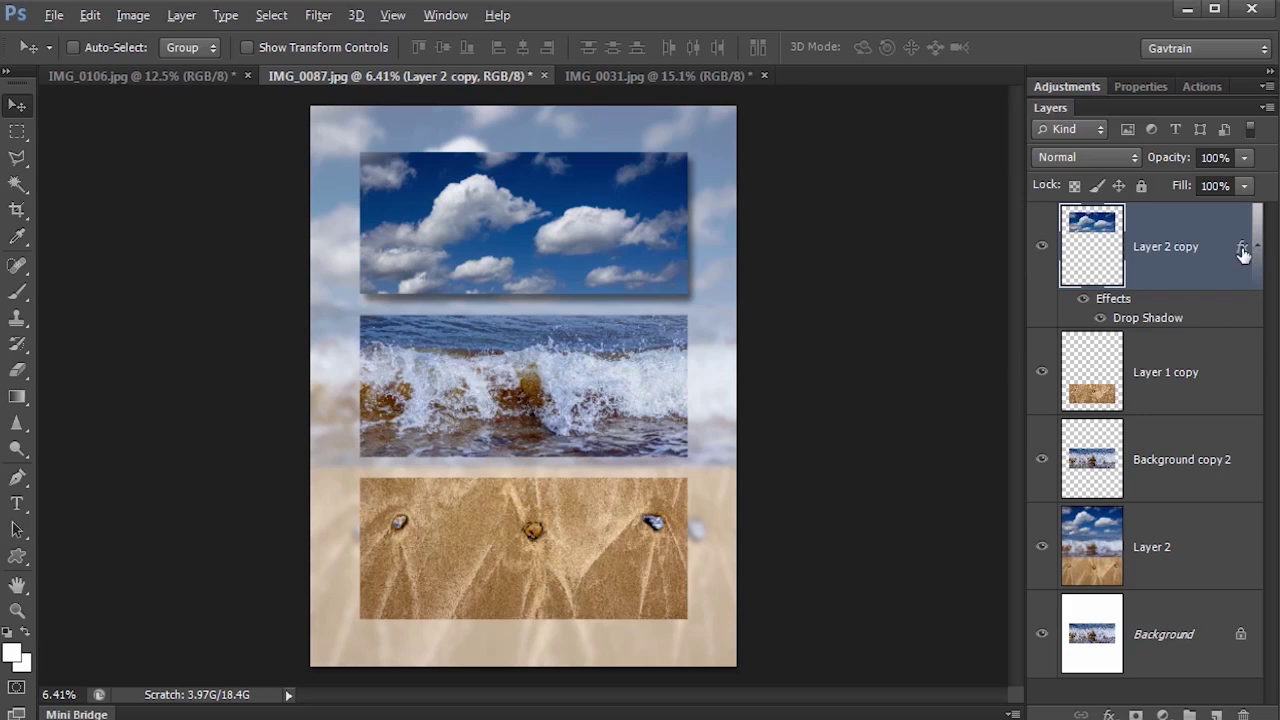
Copy the sky photo's drop shadow effect onto Layer 1 copy
left_click_drag(1243, 252, 1240, 500)
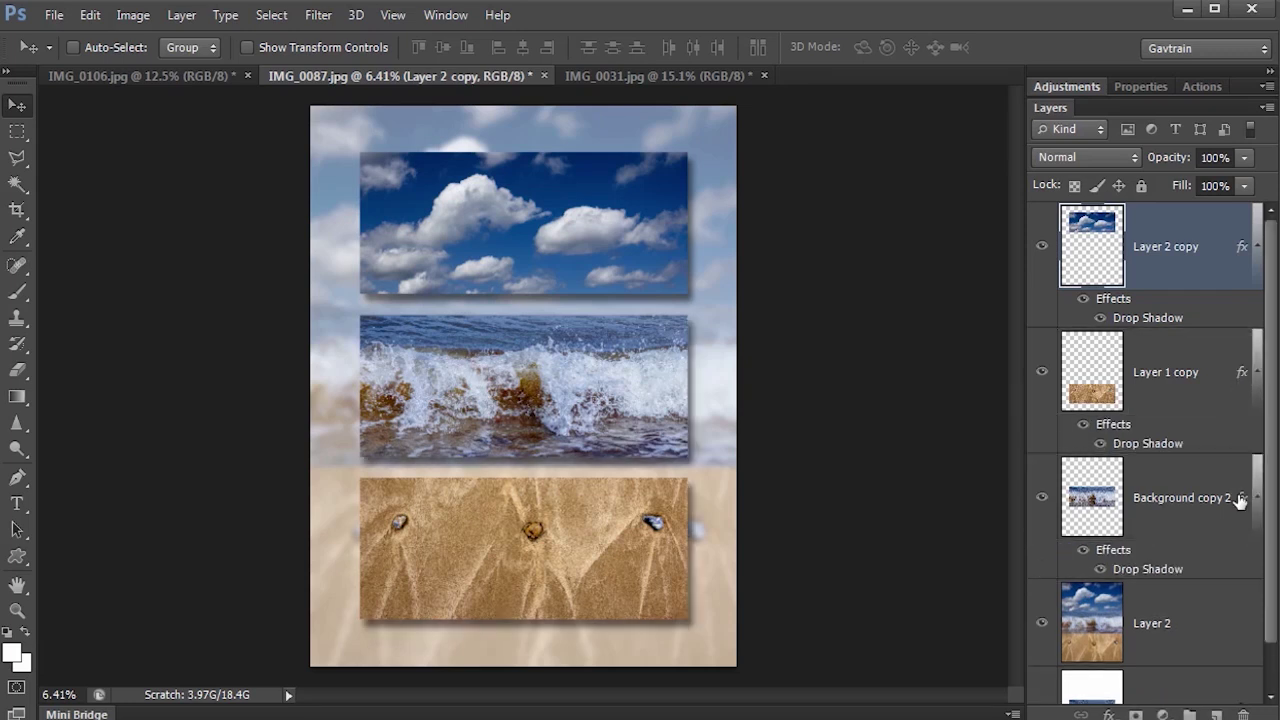